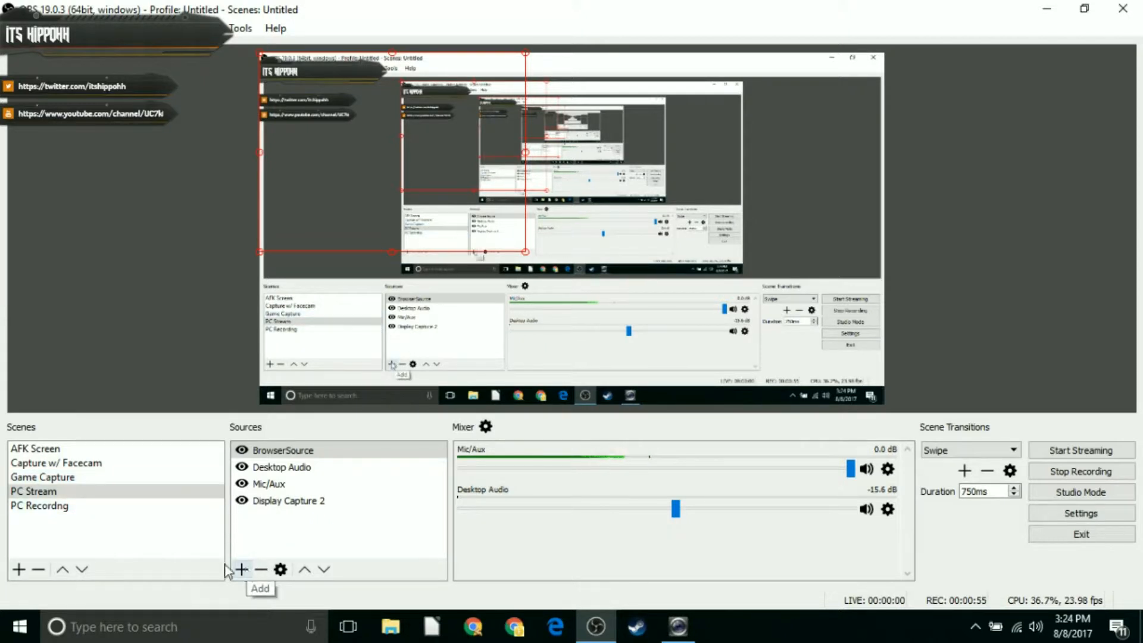
Add a new scene with the suggested name Scene 2.
click(18, 569)
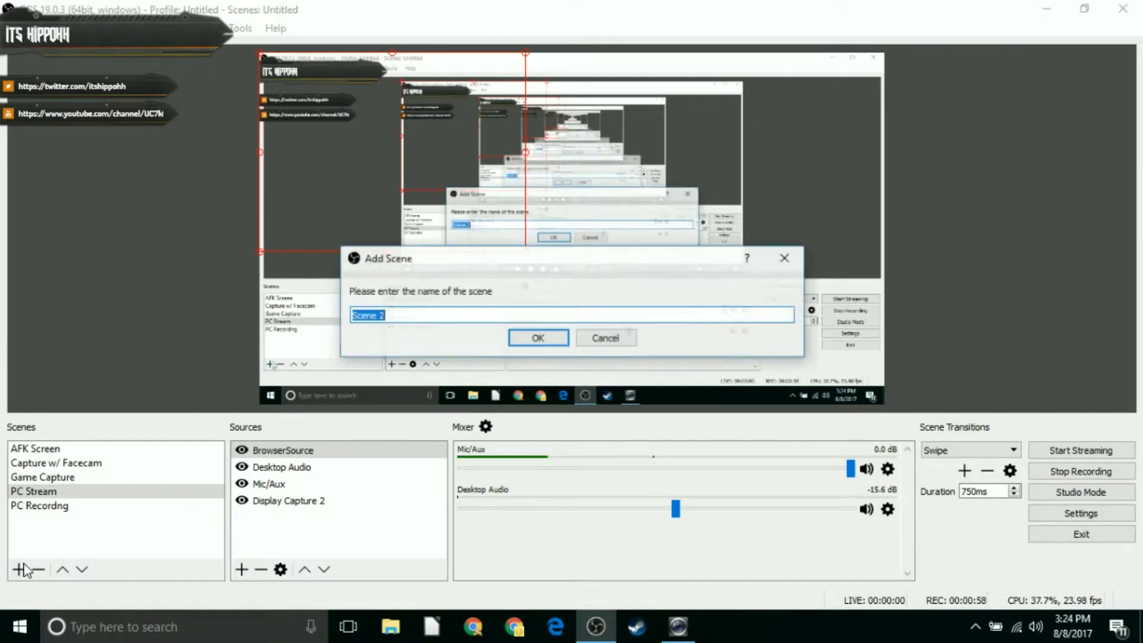
click(517, 338)
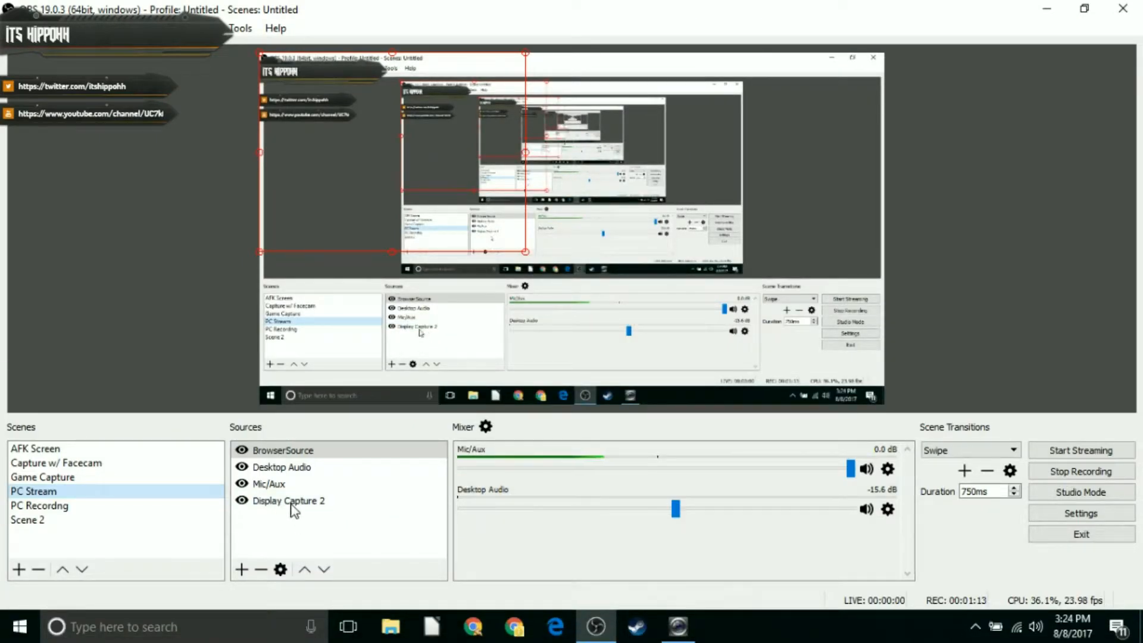
Create a new Video Capture Device source in the PC Stream scene, check its available devices, and discard its property changes.
click(242, 570)
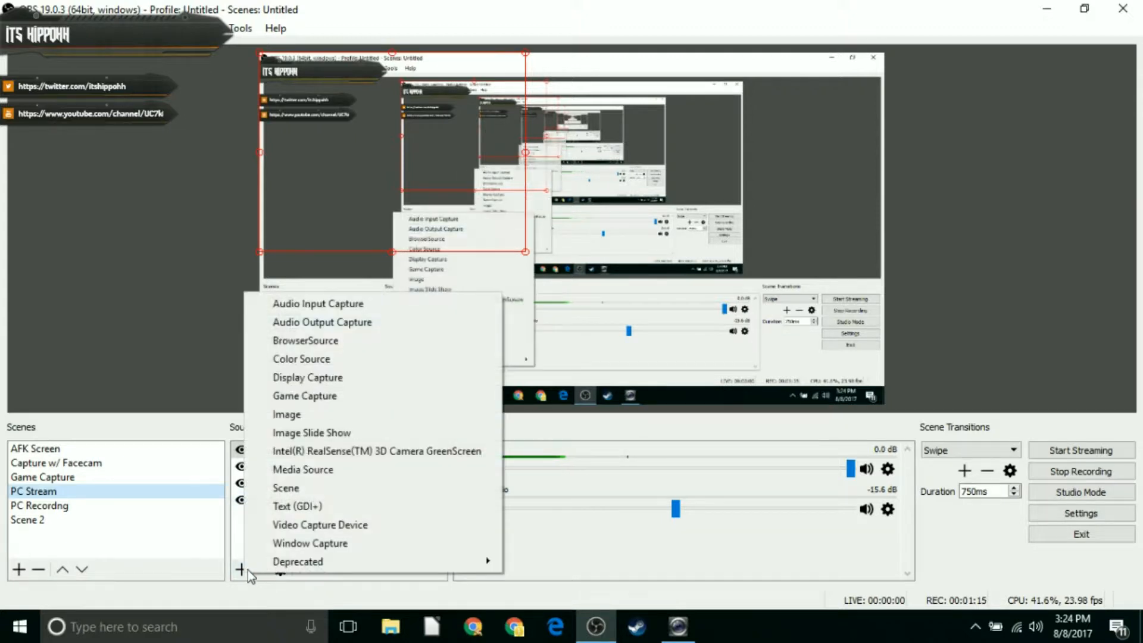
click(313, 528)
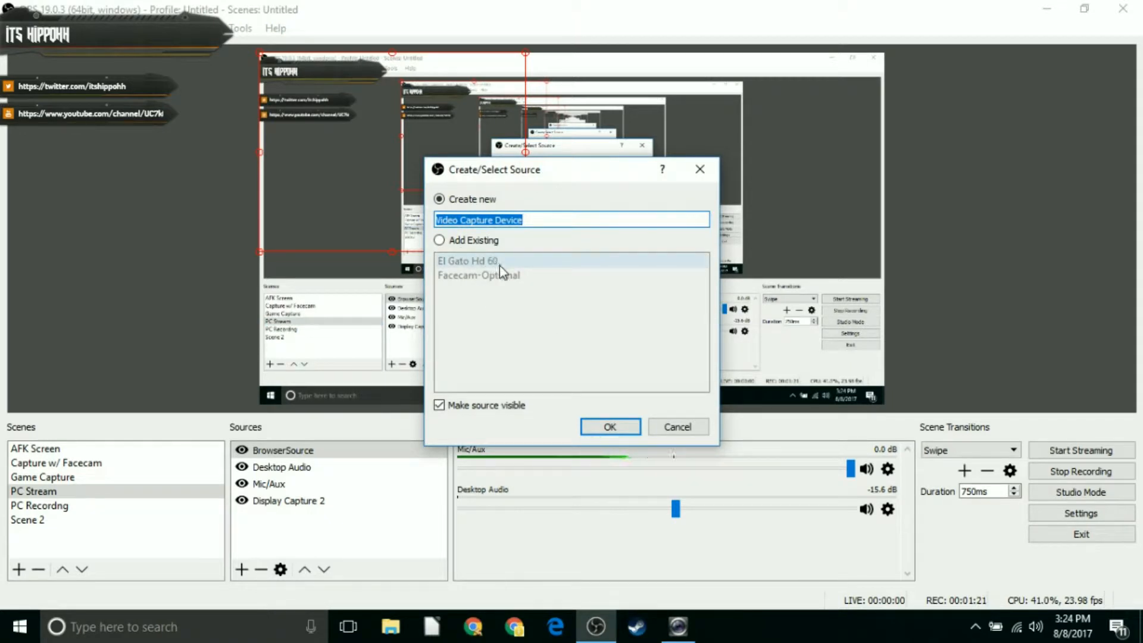
click(604, 427)
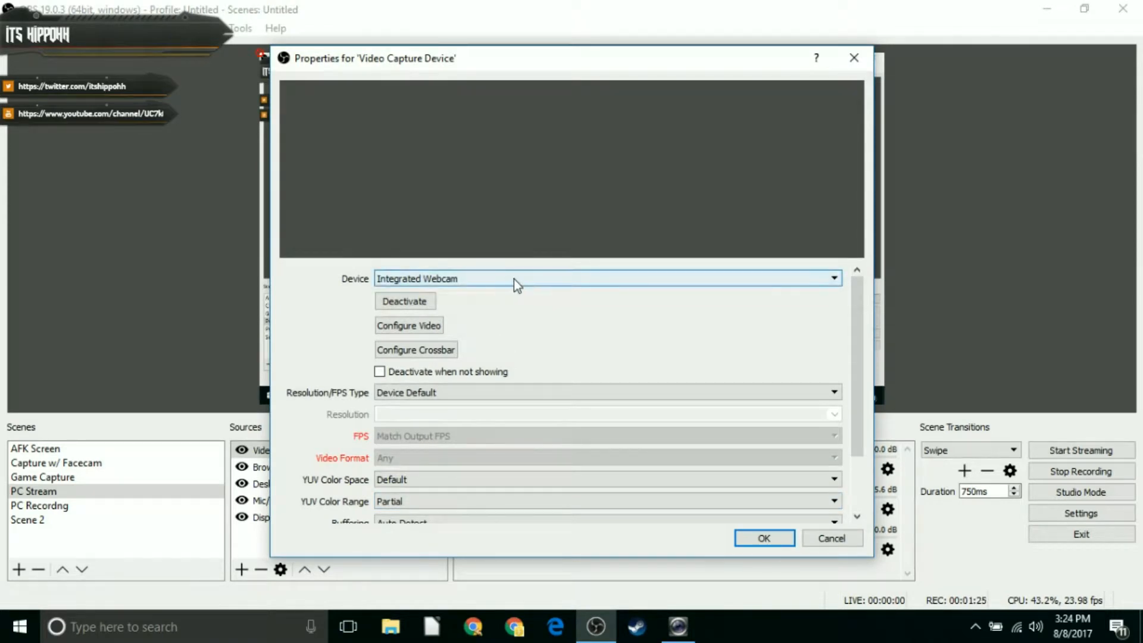
click(517, 284)
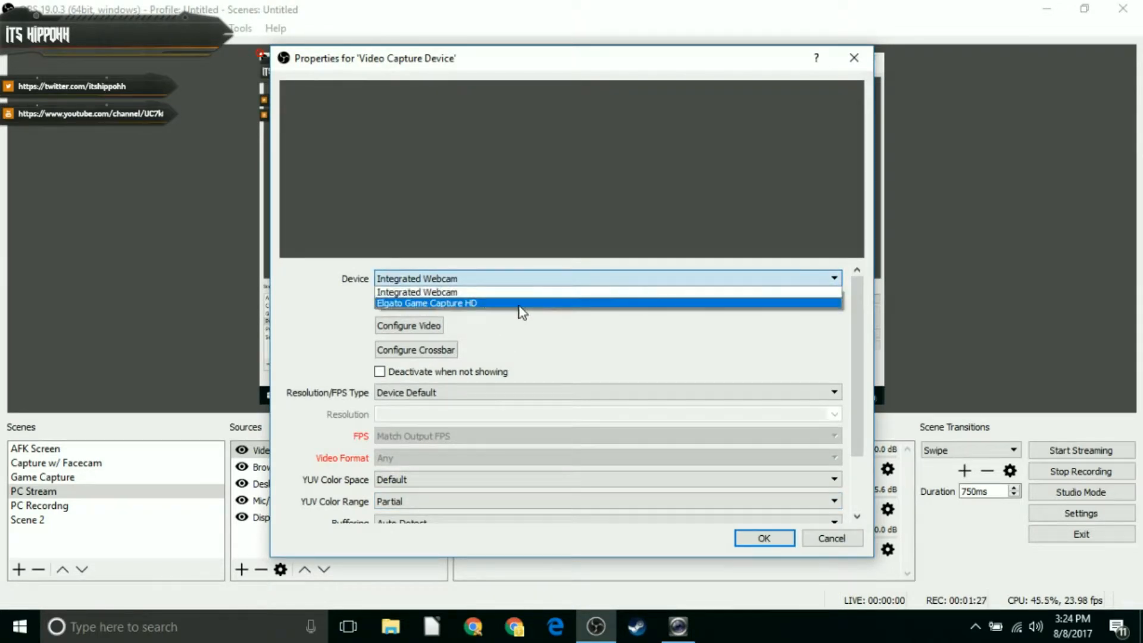
click(865, 69)
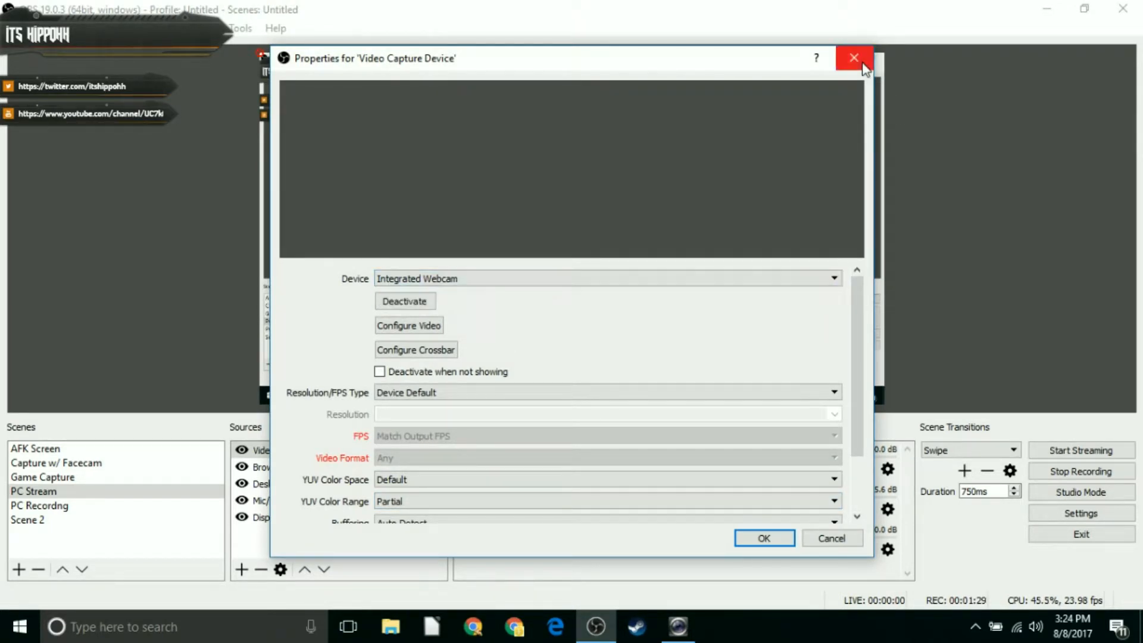
click(854, 58)
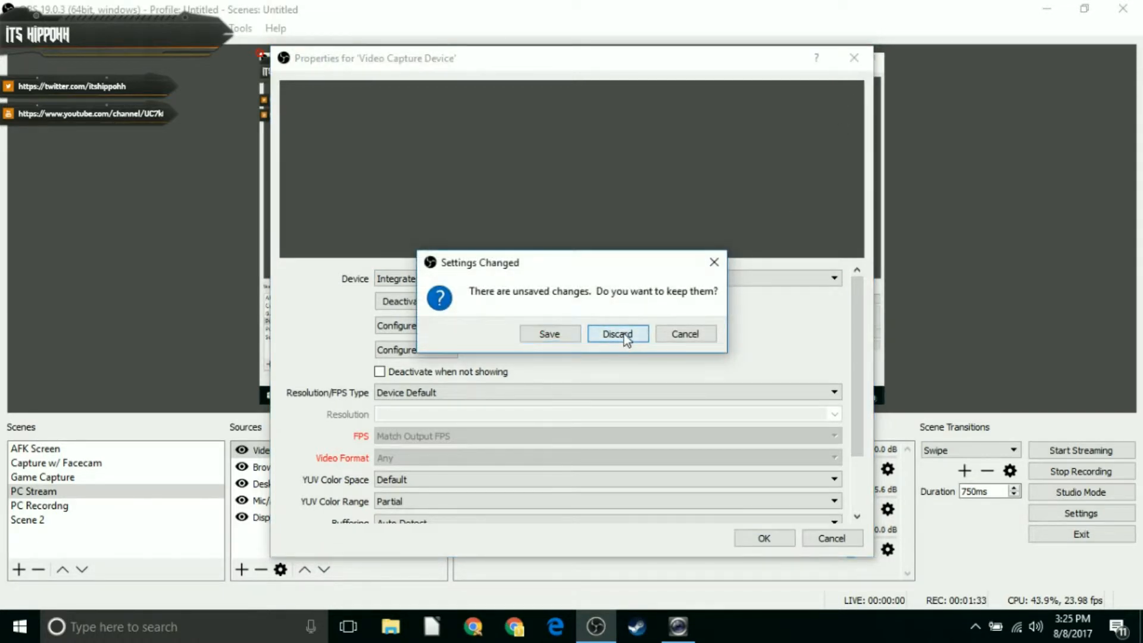
click(624, 334)
Remove the Video Capture Device source from the PC Stream scene.
right_click(384, 456)
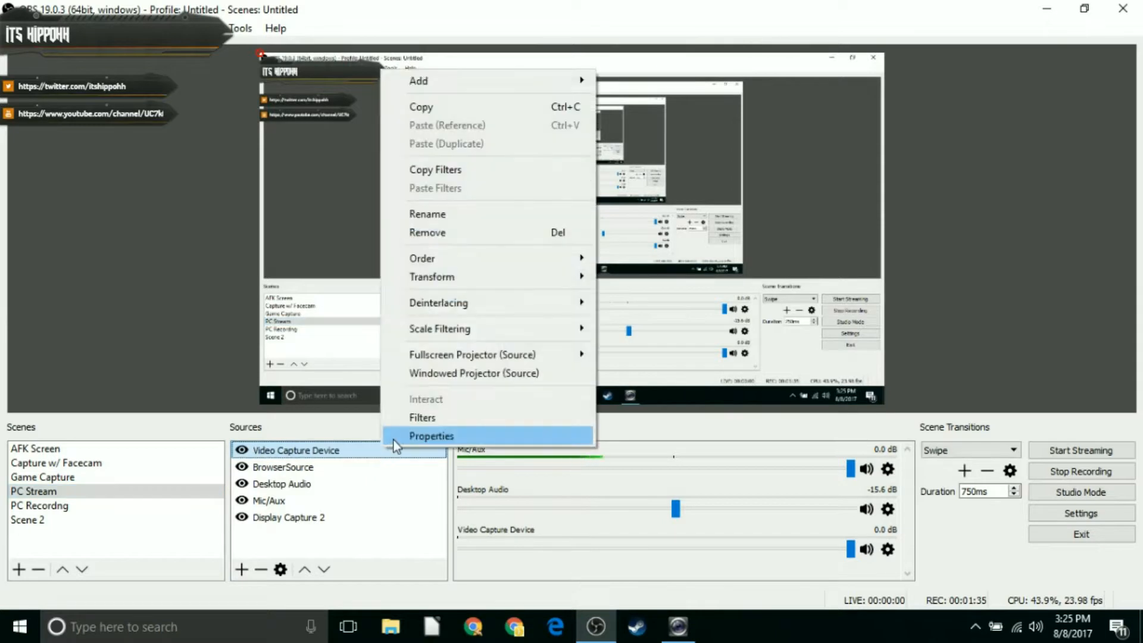
click(493, 237)
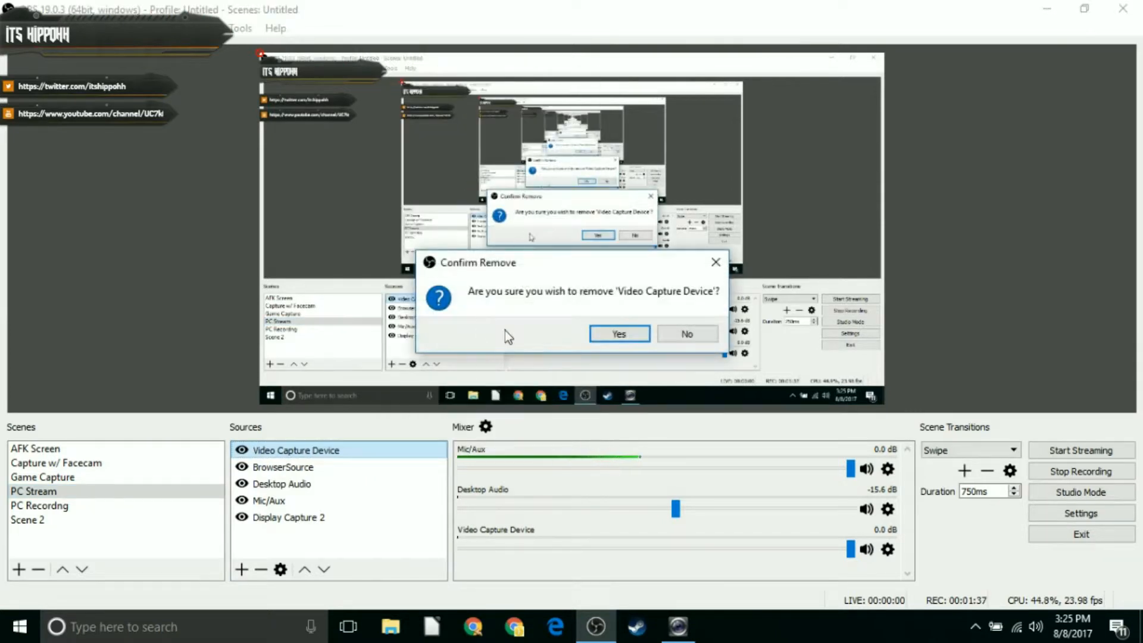
click(601, 334)
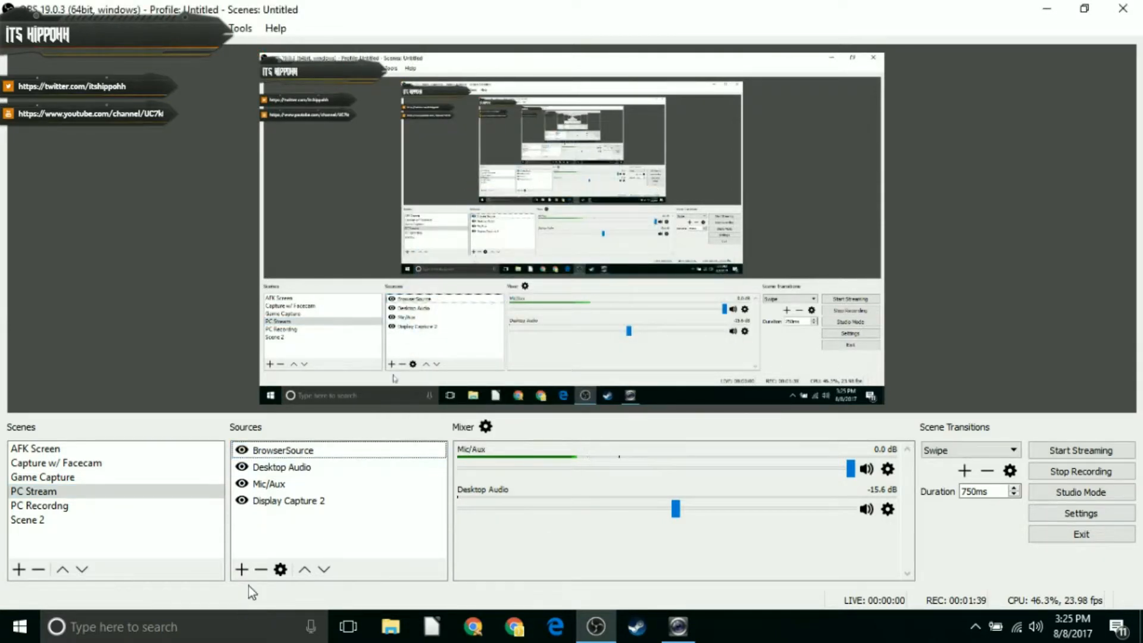
Create another Video Capture Device source in PC Stream, discard its property changes, and remove the source again.
click(242, 570)
click(350, 518)
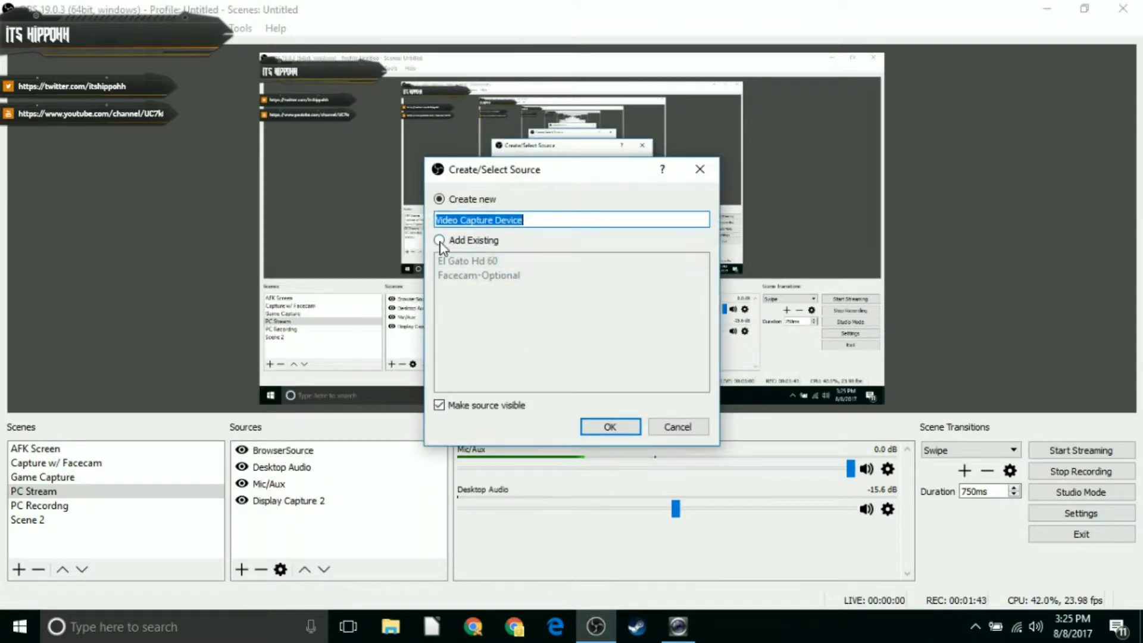
click(627, 431)
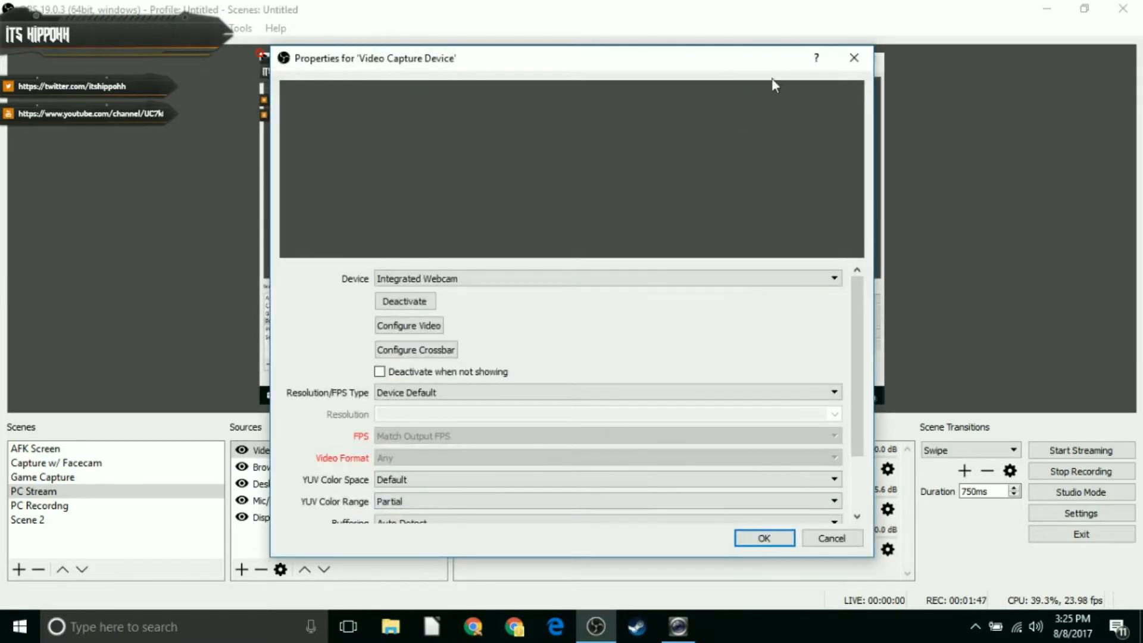
click(854, 58)
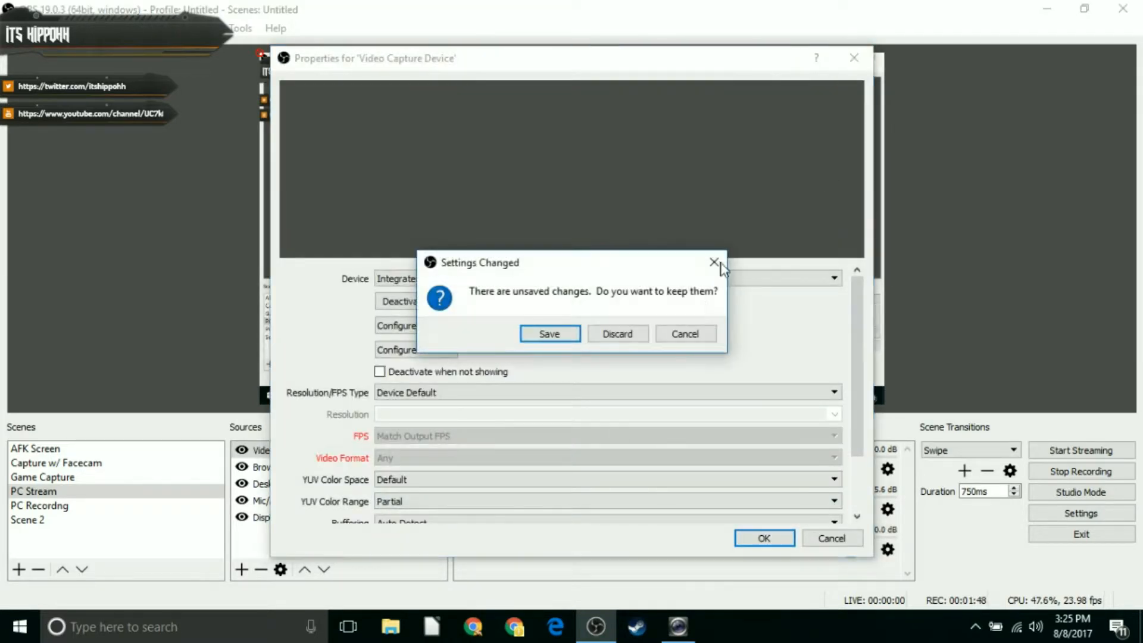
click(622, 334)
right_click(387, 456)
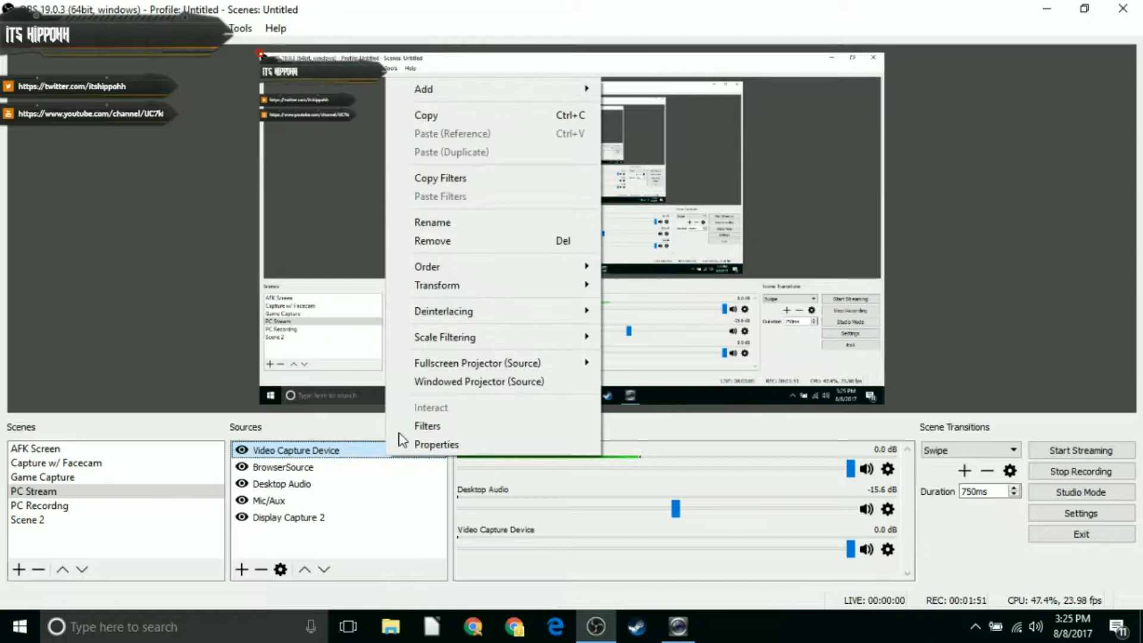
click(497, 241)
click(616, 333)
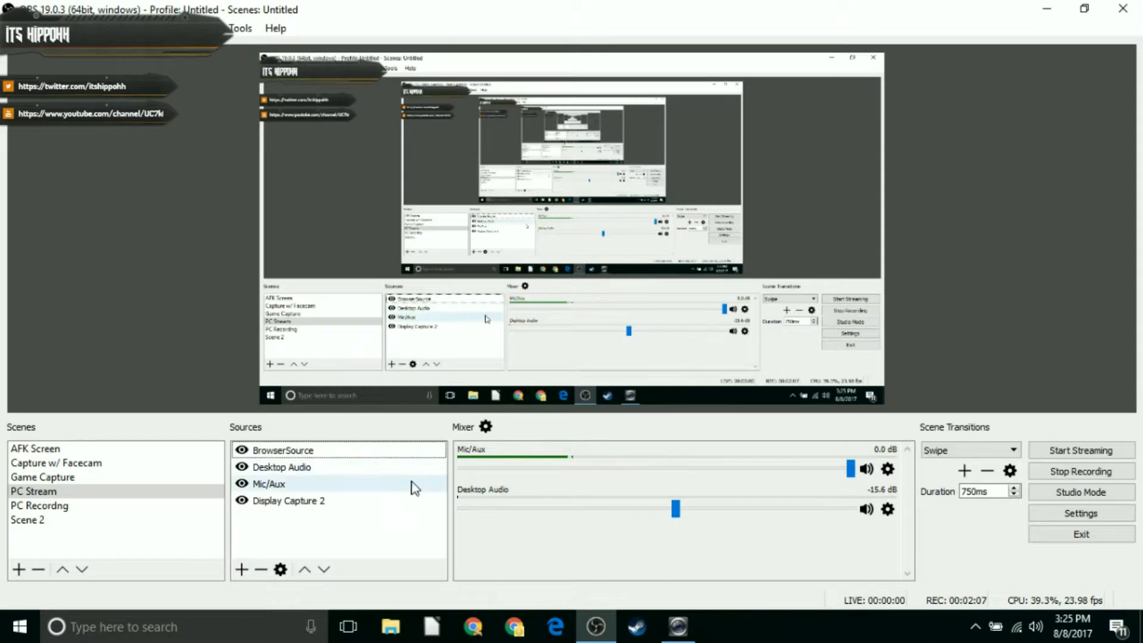
click(241, 570)
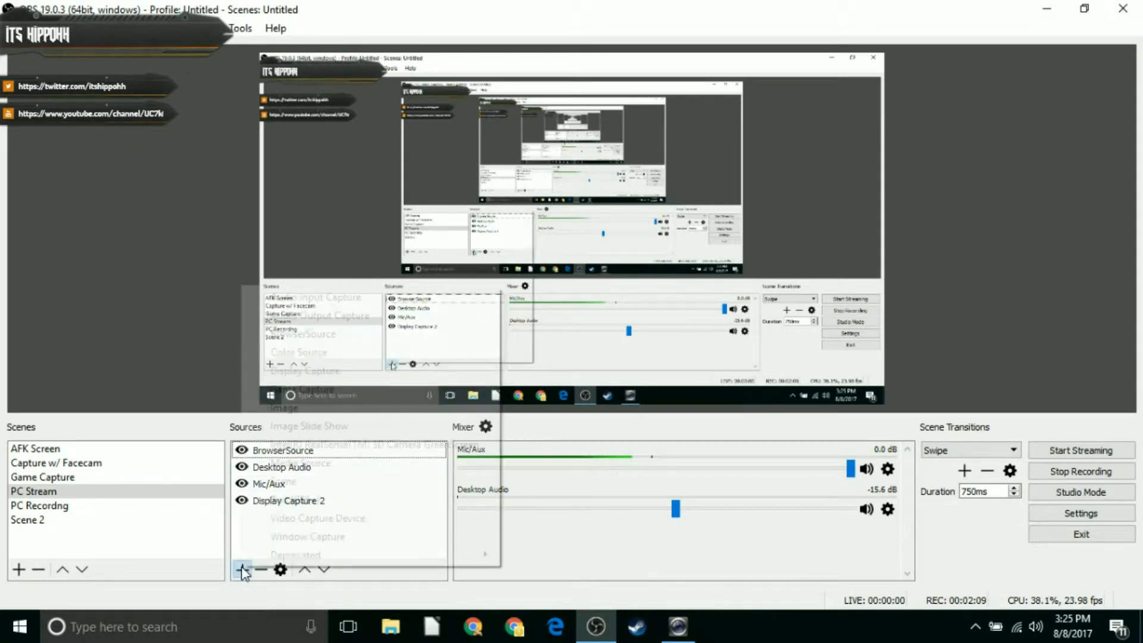
click(361, 298)
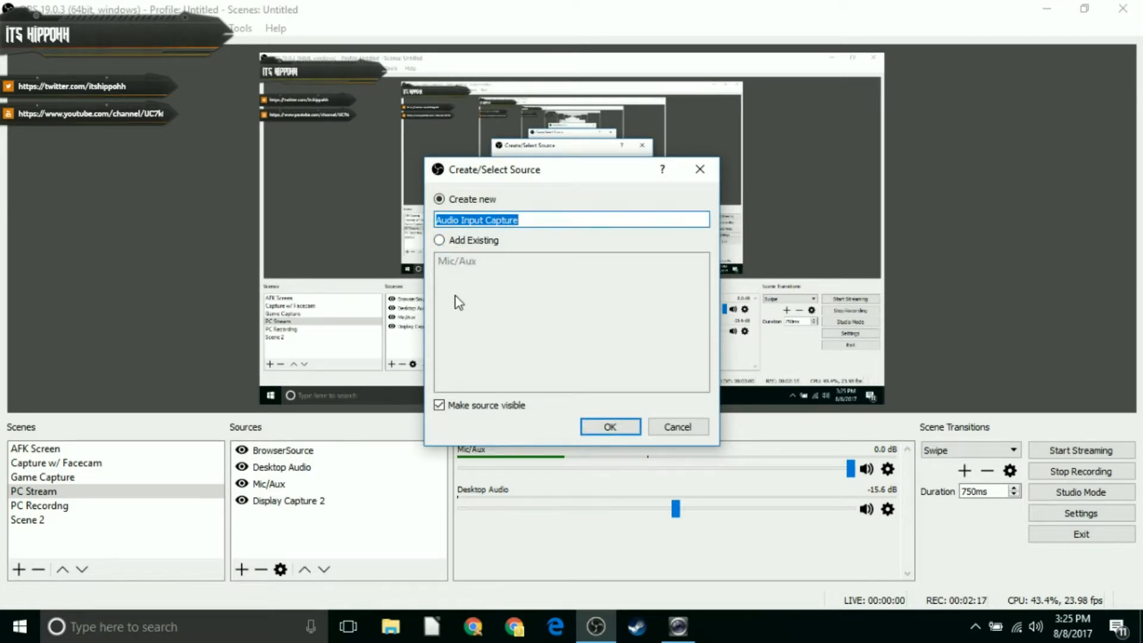
click(691, 426)
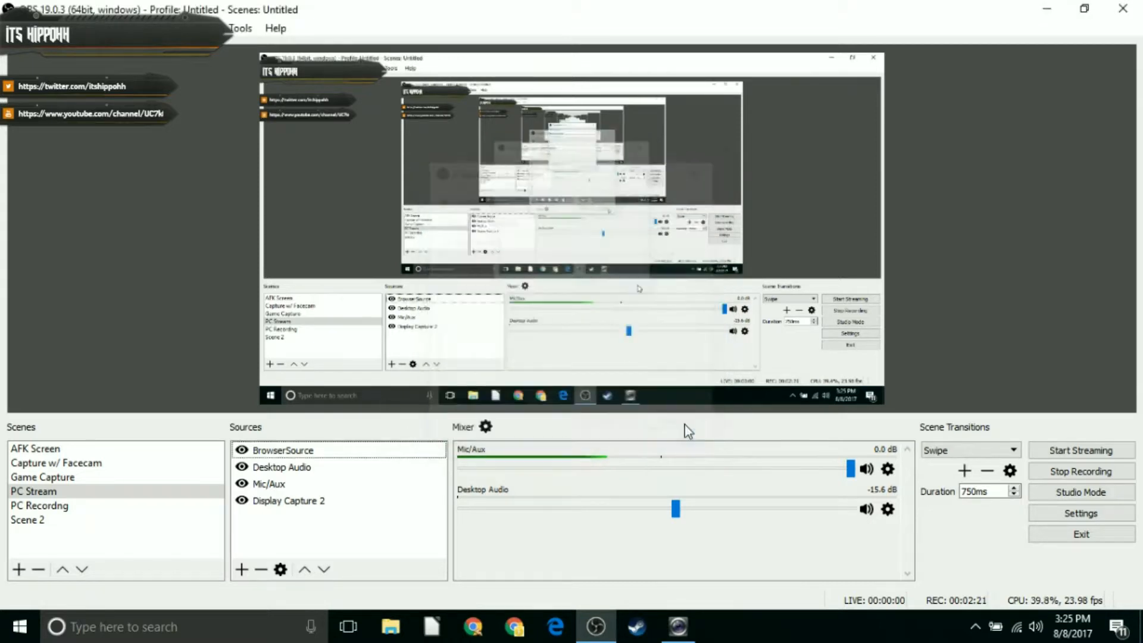
Set the Mic/Aux source's device to Microphone (Blue Snowball) and accept its properties.
click(339, 486)
double_click(341, 492)
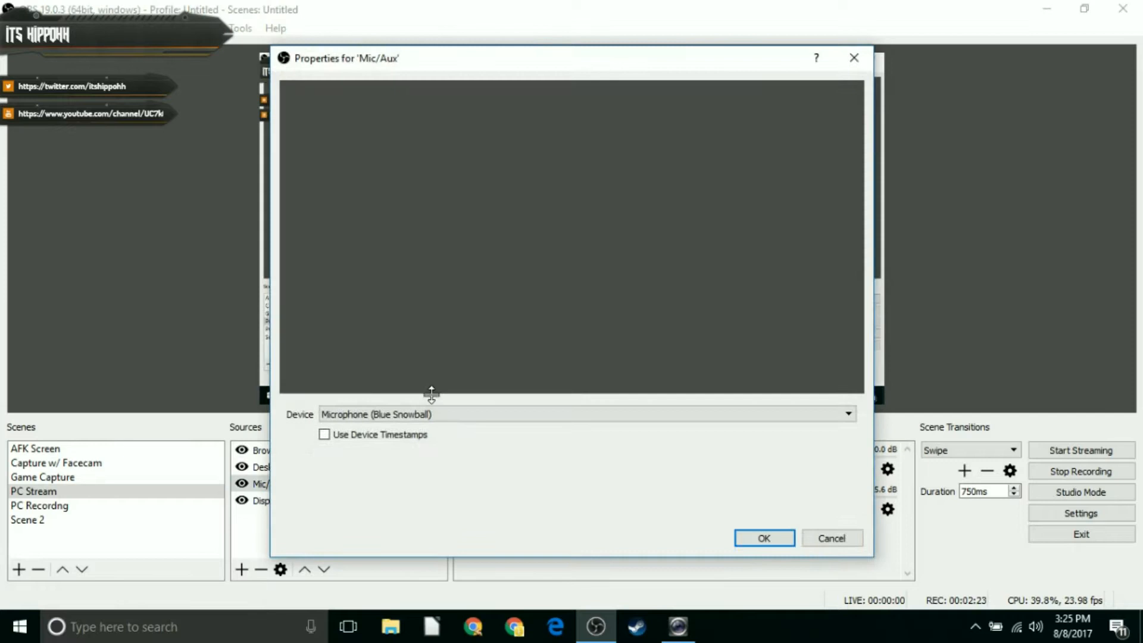
click(458, 417)
click(462, 427)
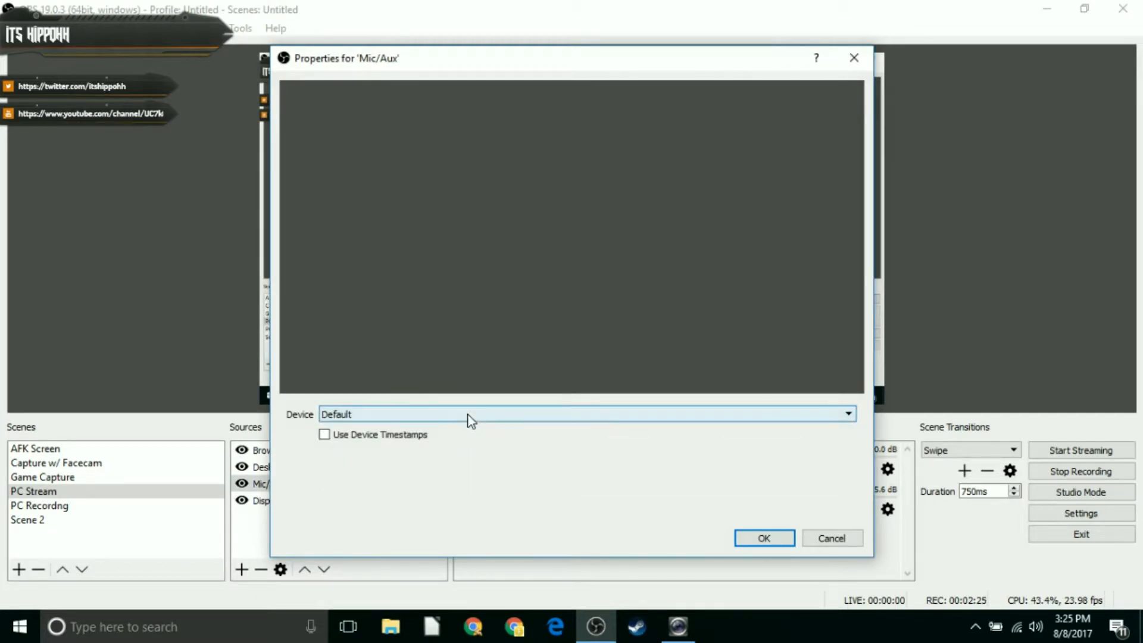
click(468, 417)
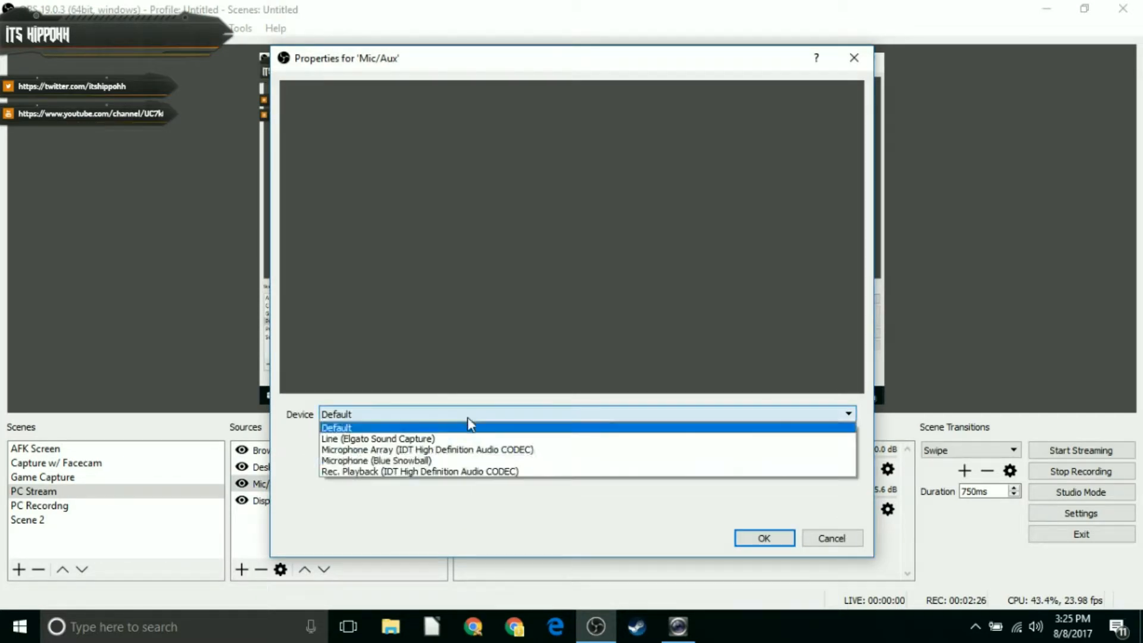
click(475, 462)
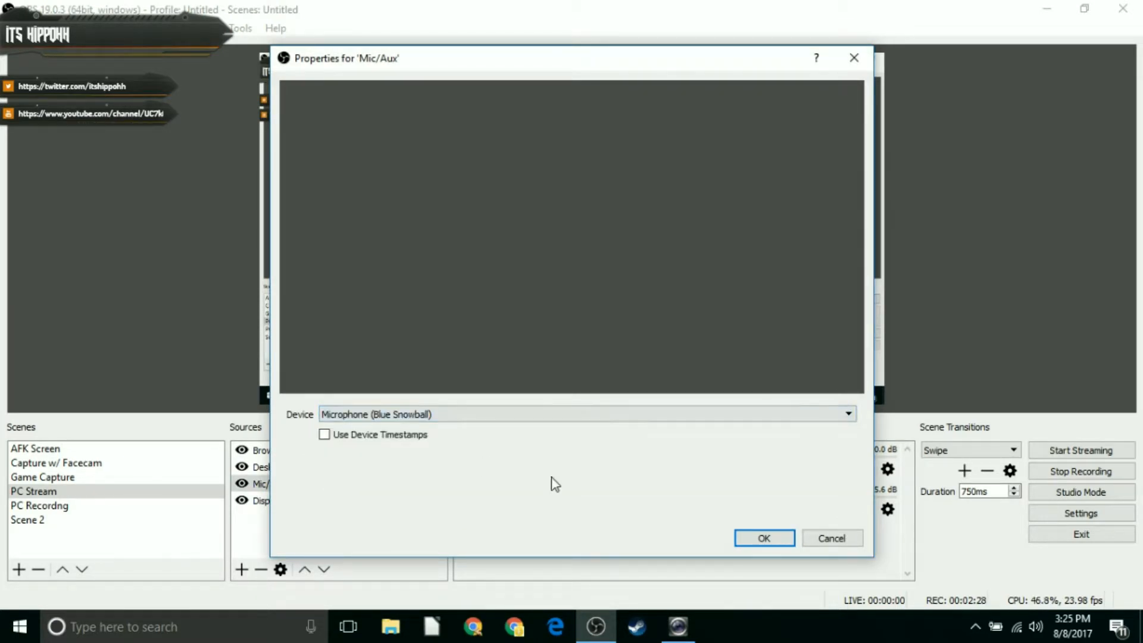
click(764, 538)
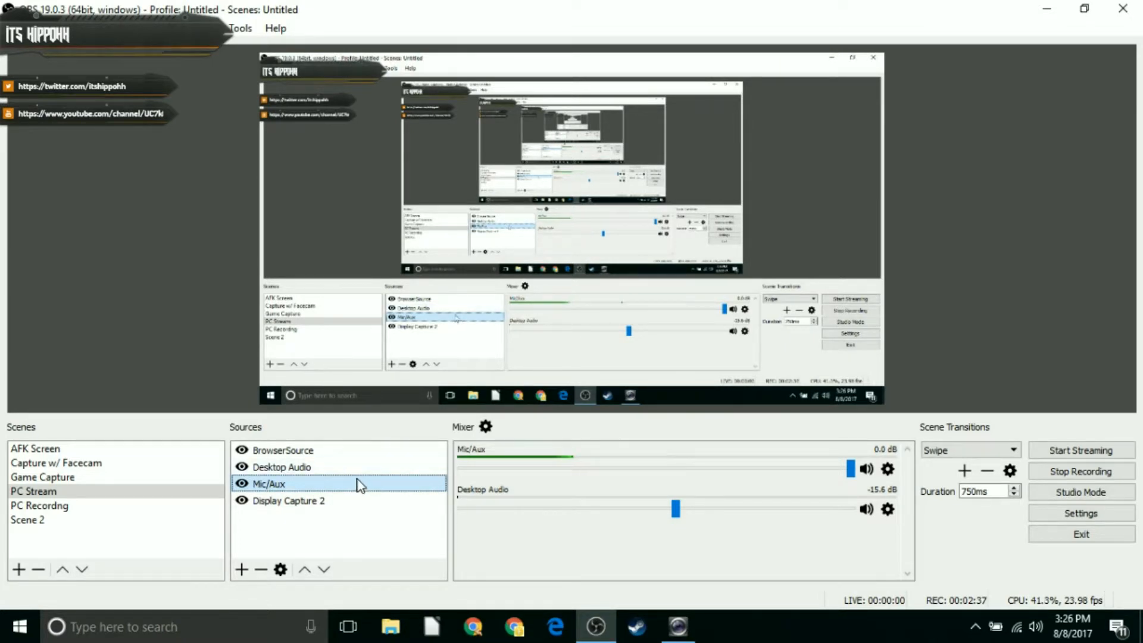
Add the existing El Gato Hd 60 video capture source to PC Stream and move it to the canvas's lower-right corner.
click(244, 569)
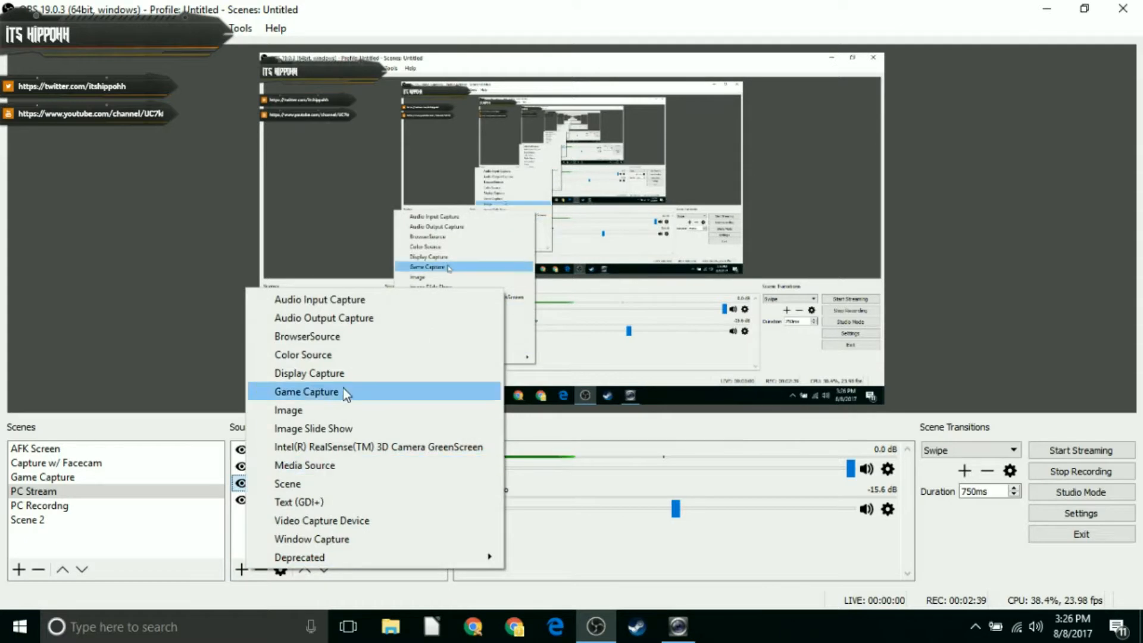
click(357, 521)
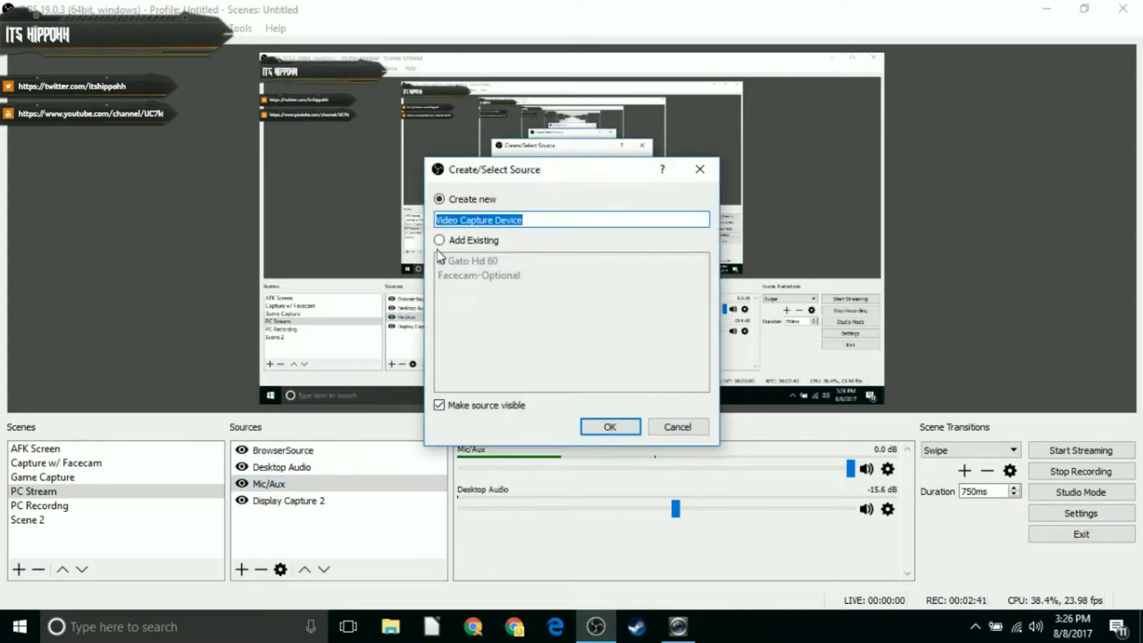
click(439, 240)
click(449, 259)
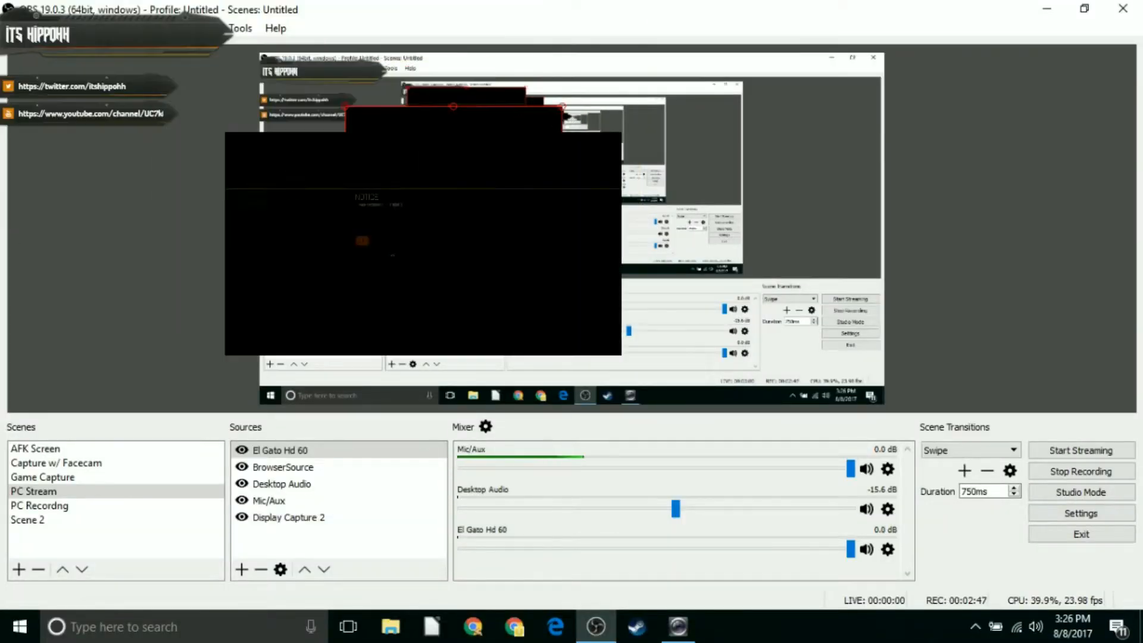
drag(421, 186, 744, 362)
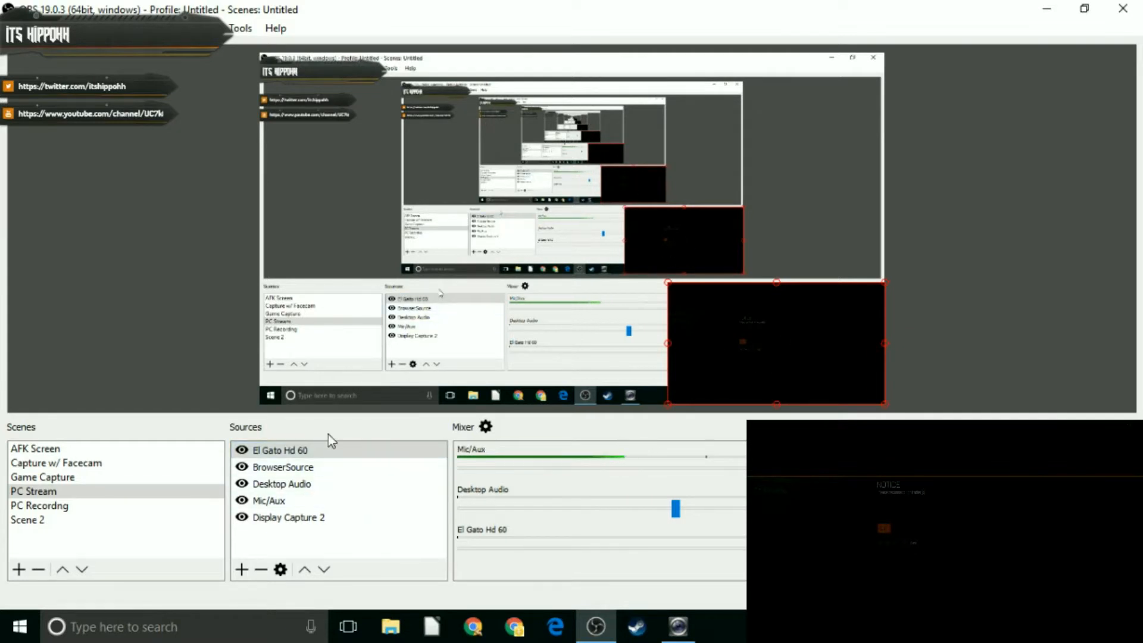
Open the El Gato Hd 60 source's properties and choose Elgato Game Capture HD as its device.
right_click(332, 450)
click(369, 434)
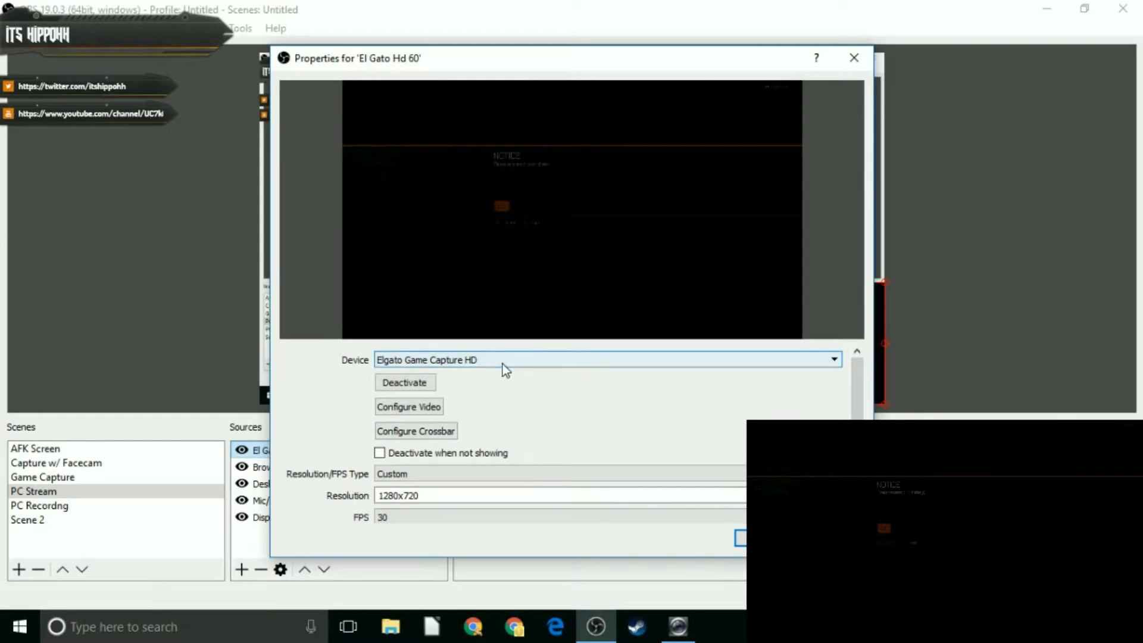
click(502, 363)
click(522, 384)
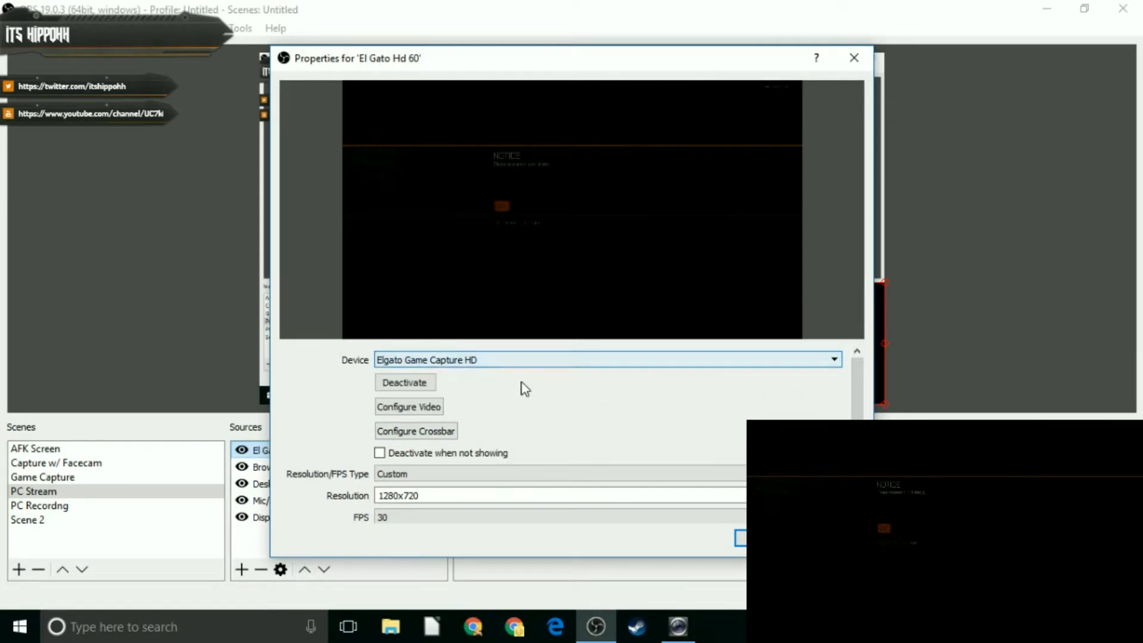
Try the Device Default Resolution/FPS type for the El Gato Hd 60 source and return it to Custom.
scroll(515, 411, down, 1)
click(558, 424)
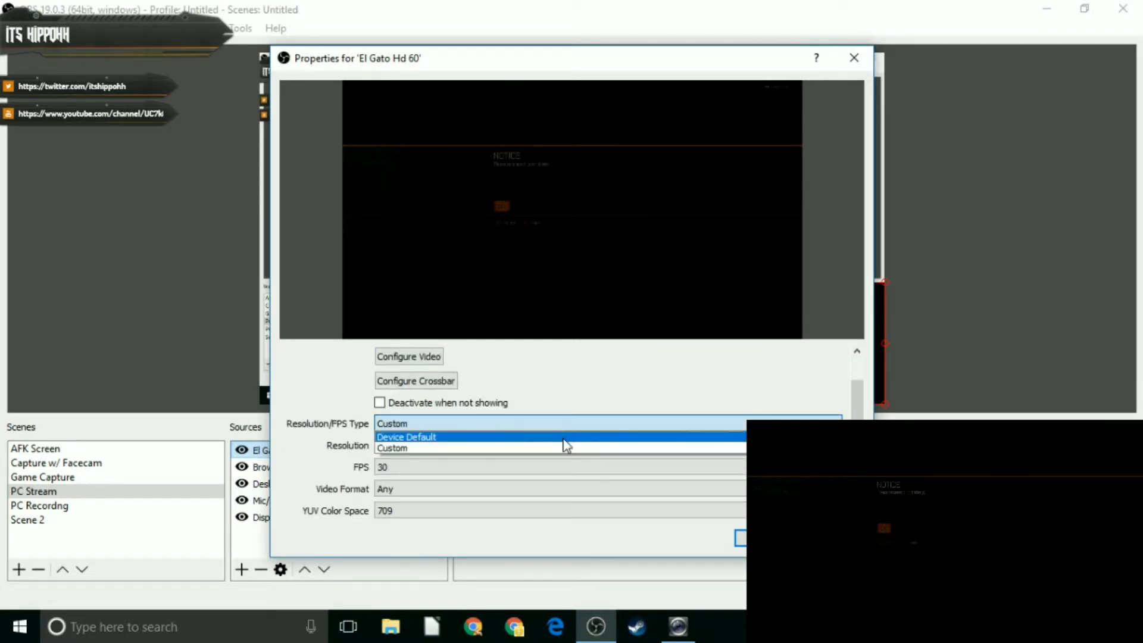
click(564, 439)
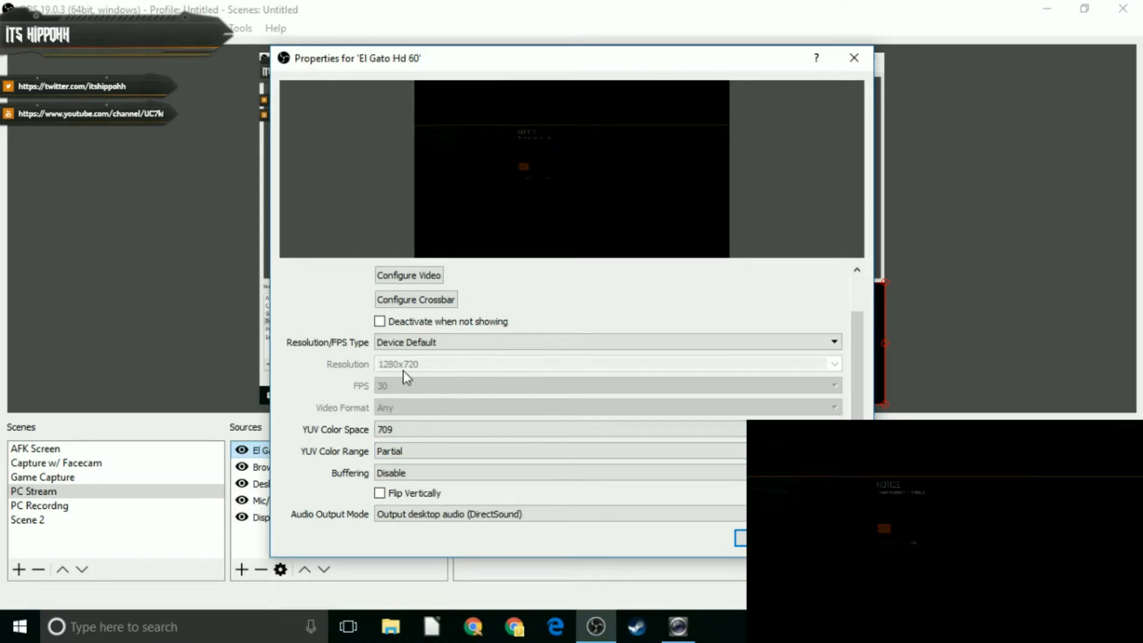
click(470, 342)
click(465, 366)
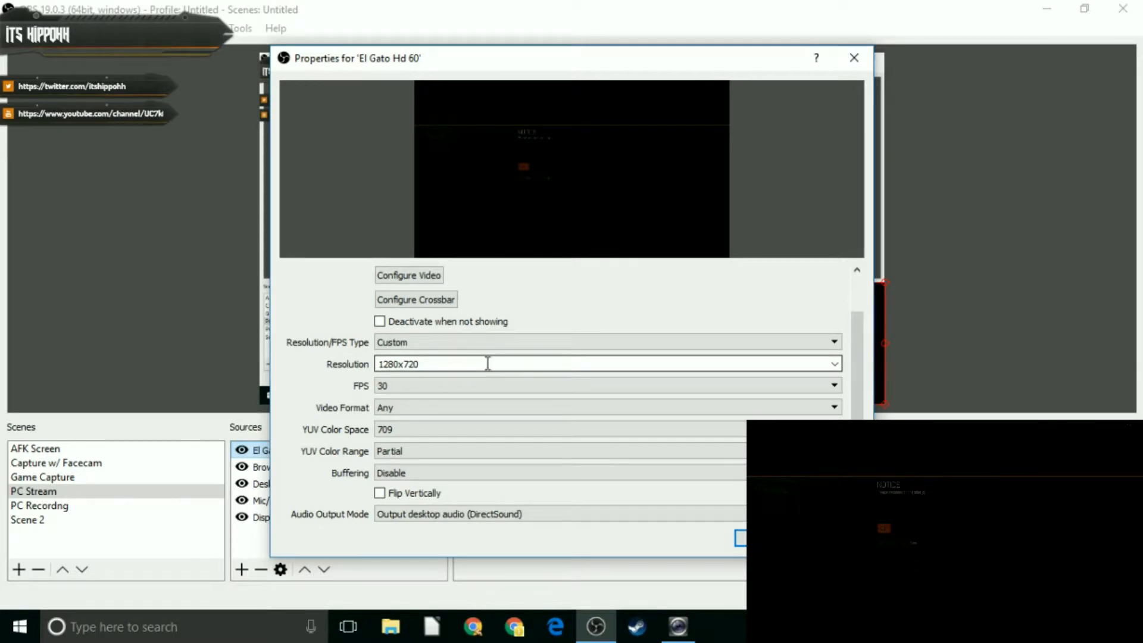
Set the El Gato Hd 60 source's Resolution/FPS Type to Custom and its resolution to 1280x720.
scroll(686, 350, up, 1)
click(697, 350)
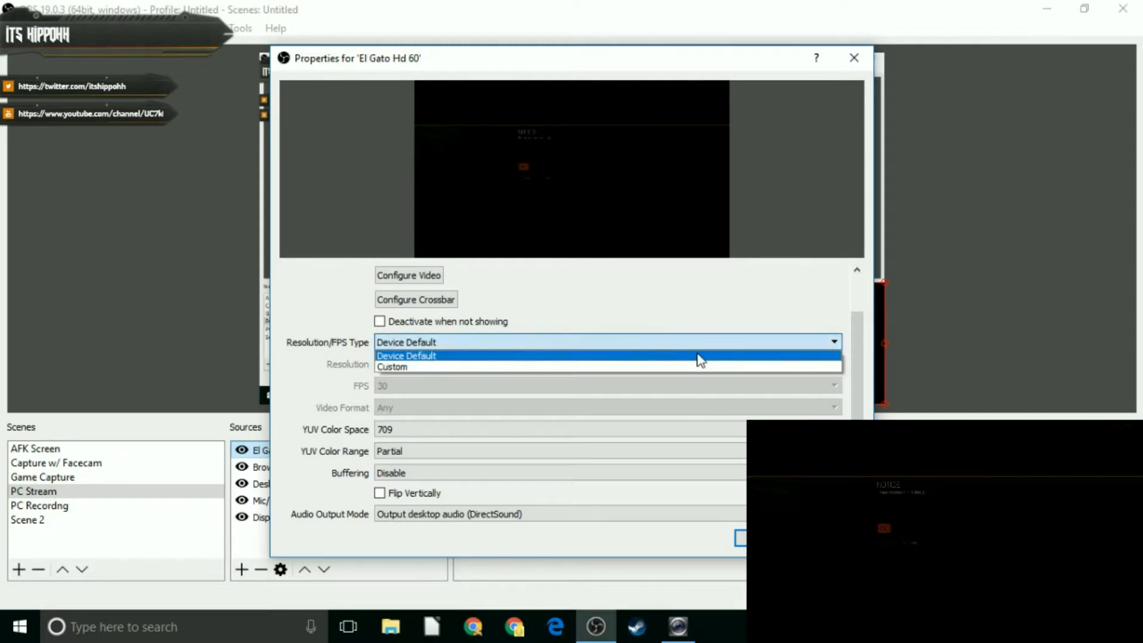
click(700, 366)
click(709, 366)
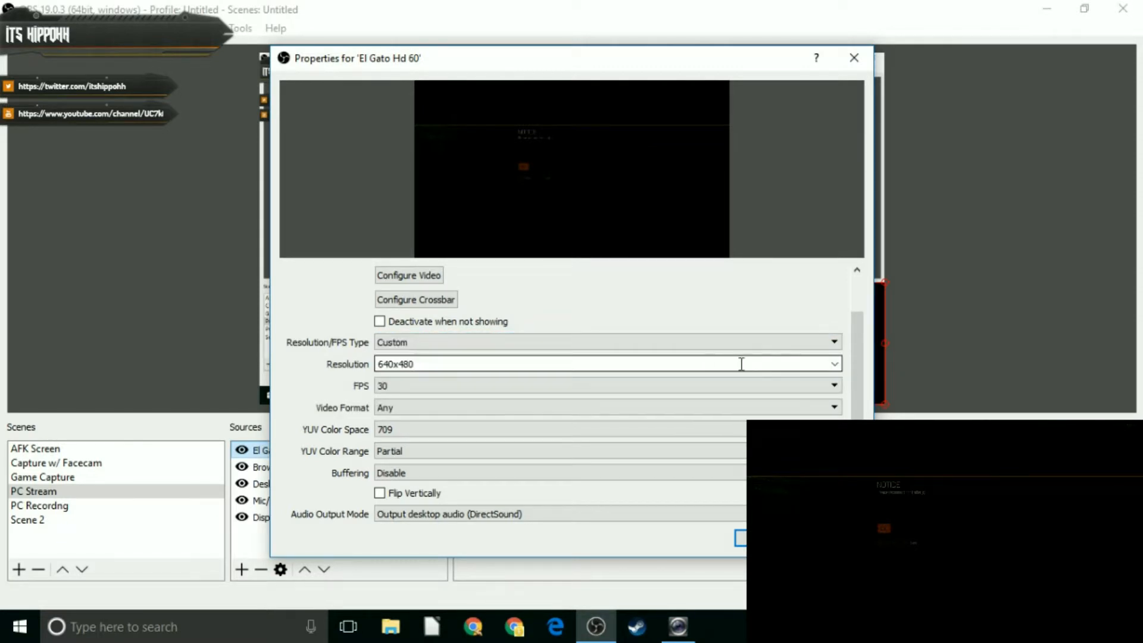
key(BackSpace)
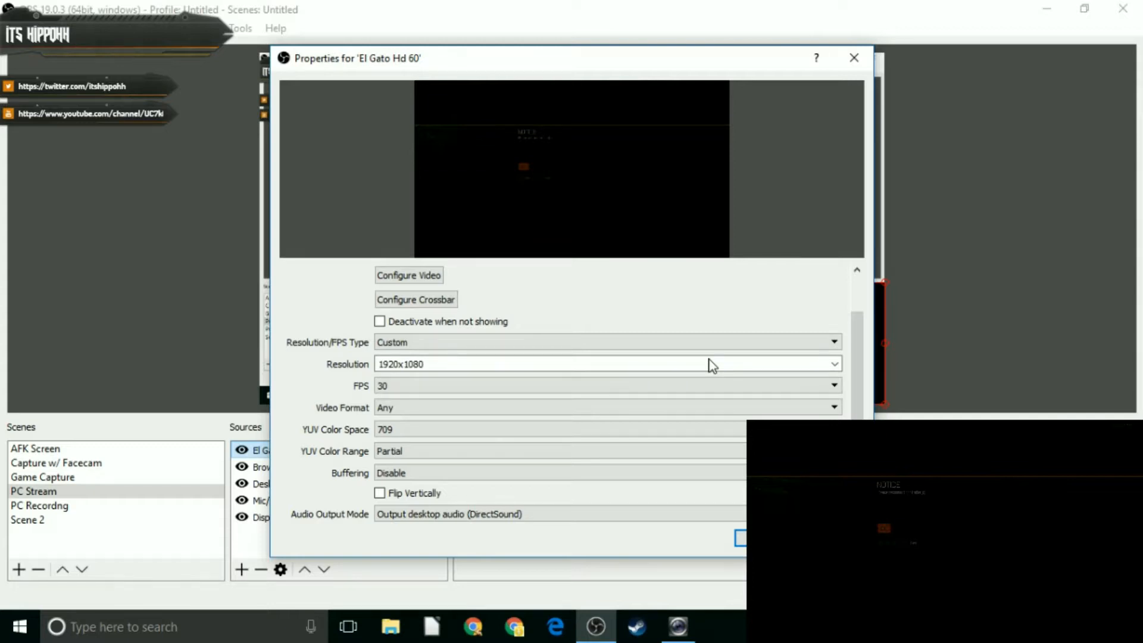
click(835, 363)
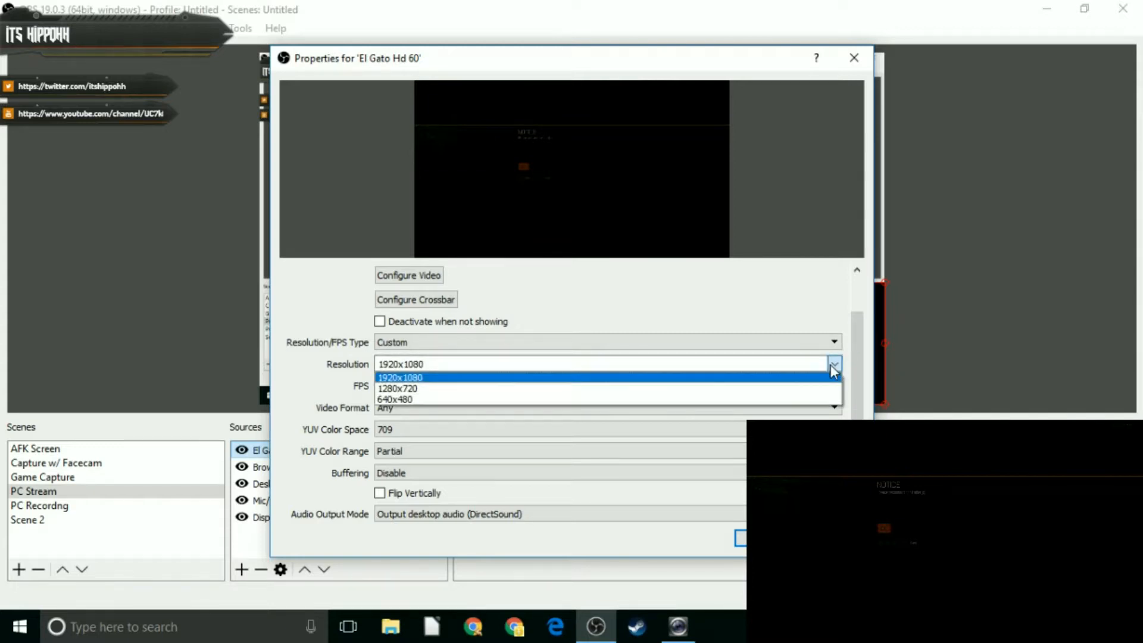
click(812, 389)
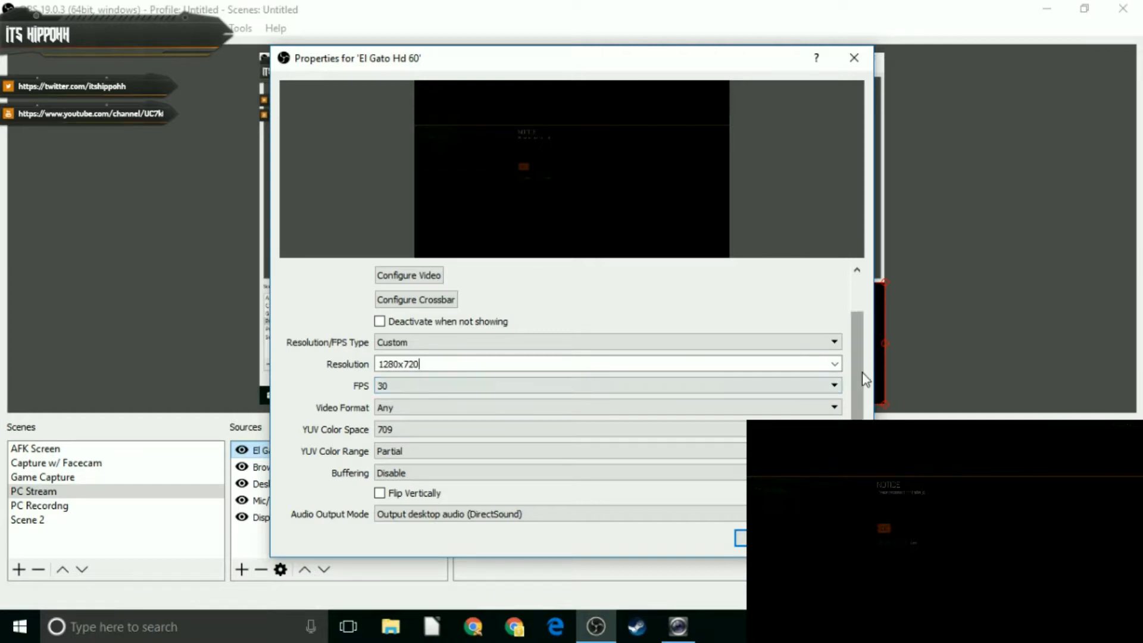
Set the capture card's Audio Output Mode to Output desktop audio (DirectSound) and accept the El Gato Hd 60 properties.
scroll(857, 385, down, 2)
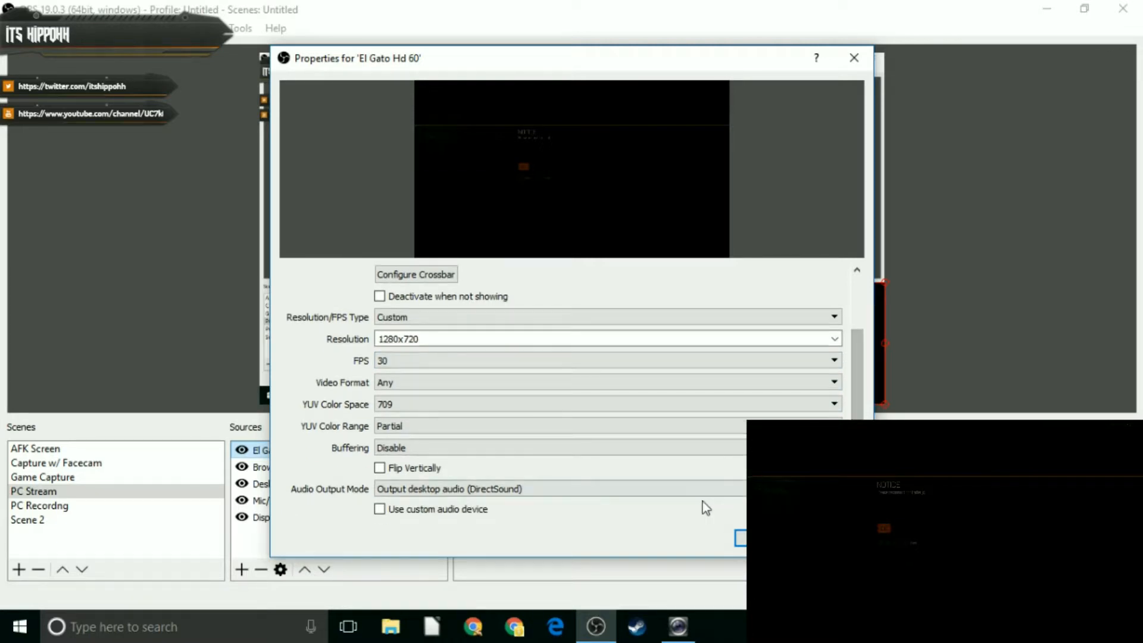
click(446, 489)
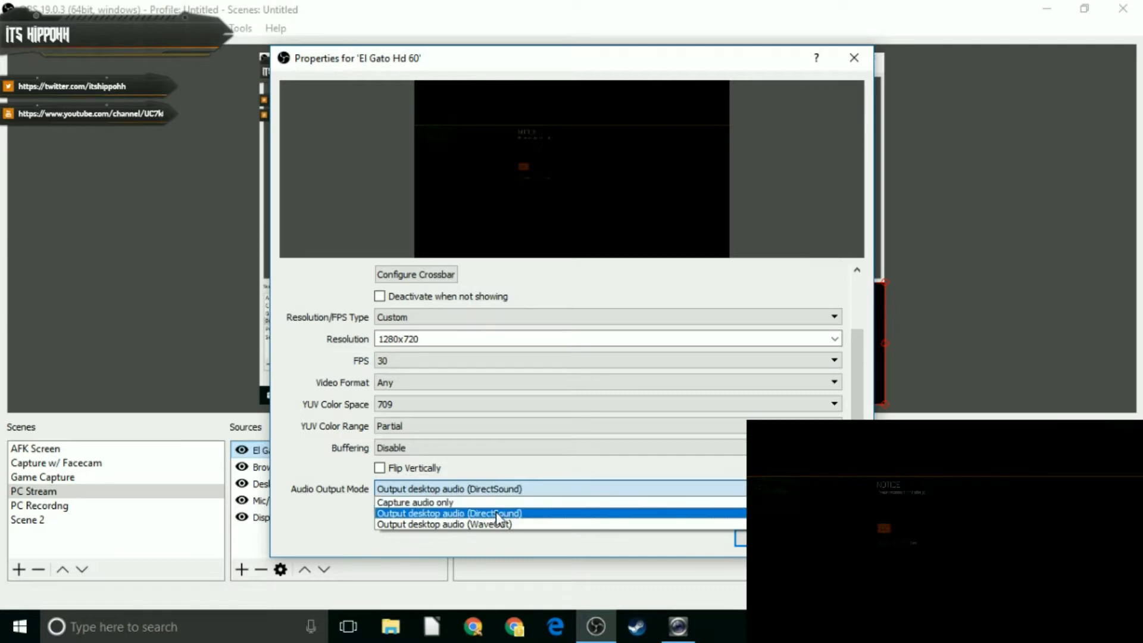
click(595, 517)
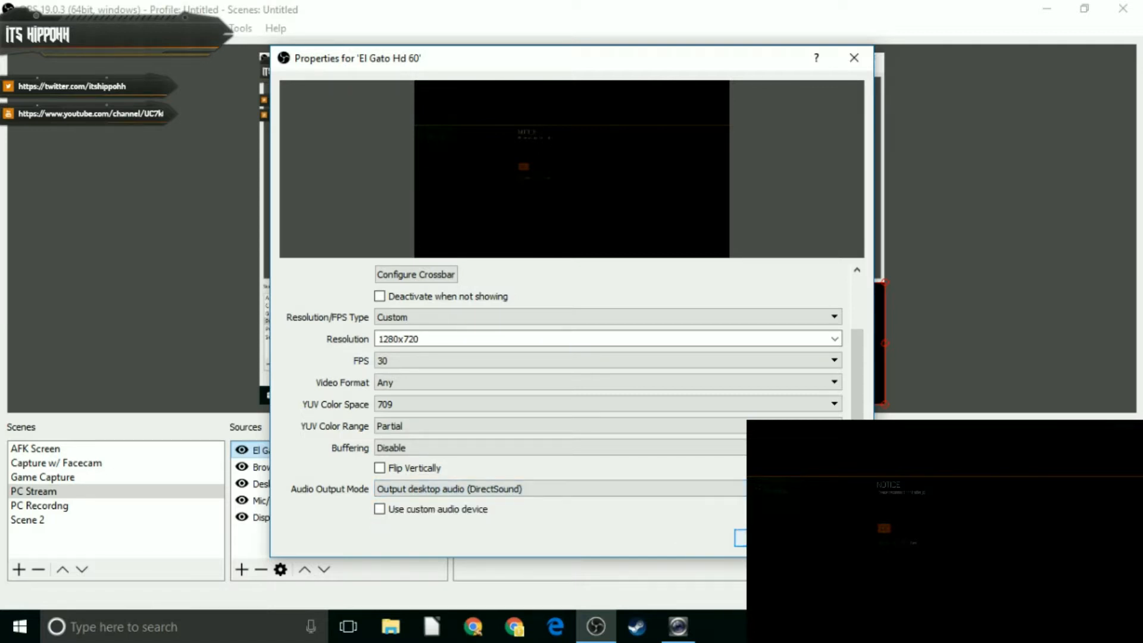
click(765, 538)
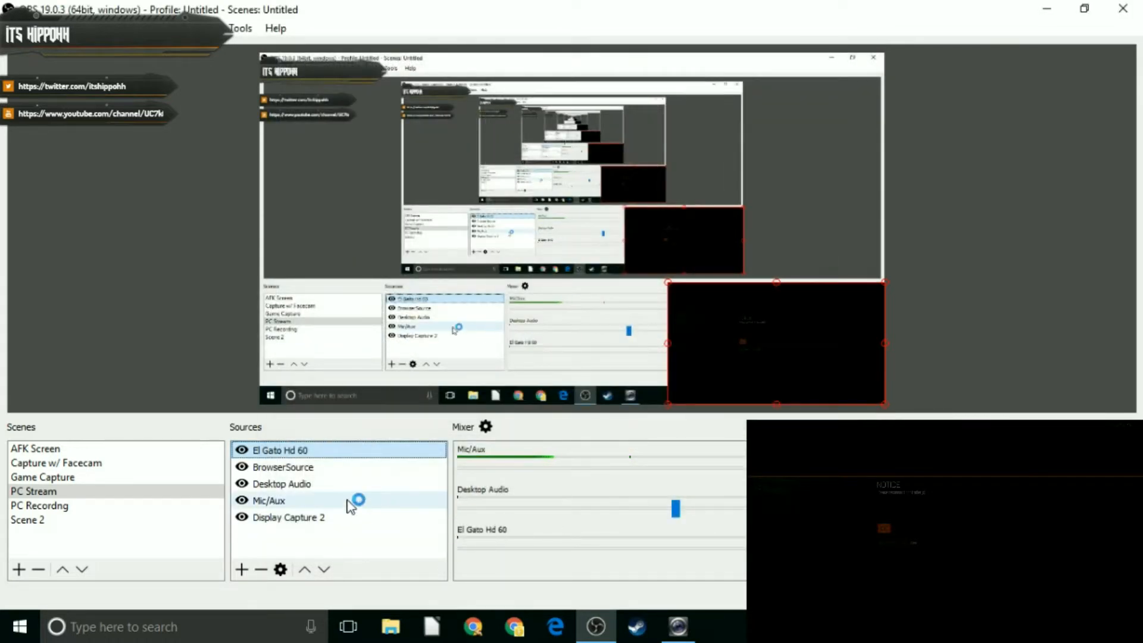
click(243, 569)
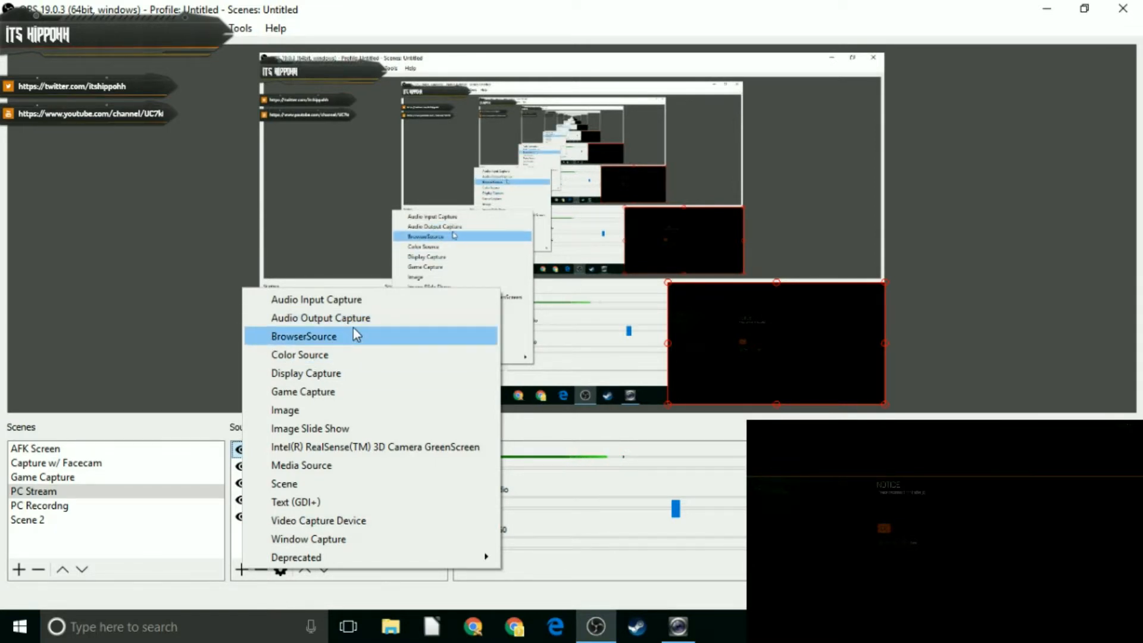
click(360, 388)
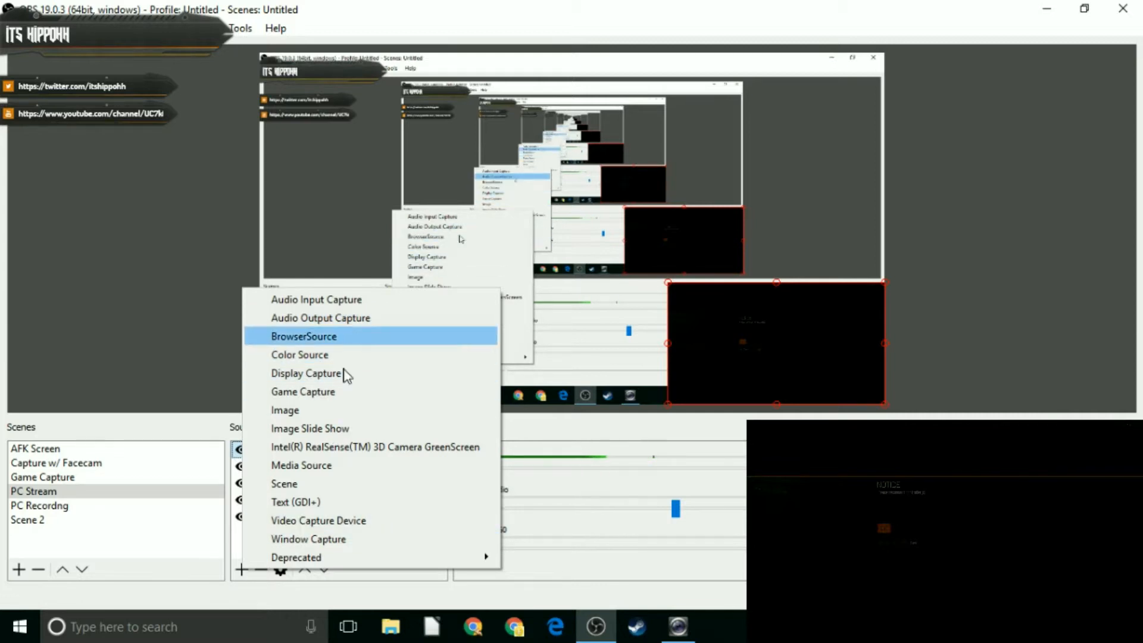
click(262, 601)
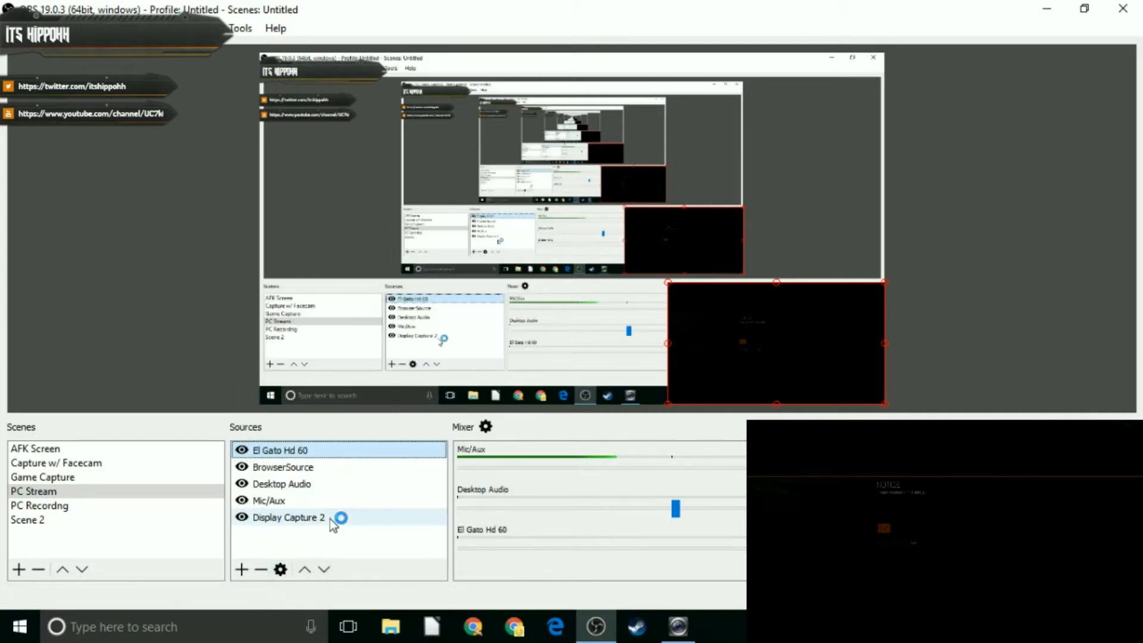
Set the Desktop Audio source's device to Speakers / Headphones (IDT High Definition Audio CODEC) and accept its properties.
double_click(357, 484)
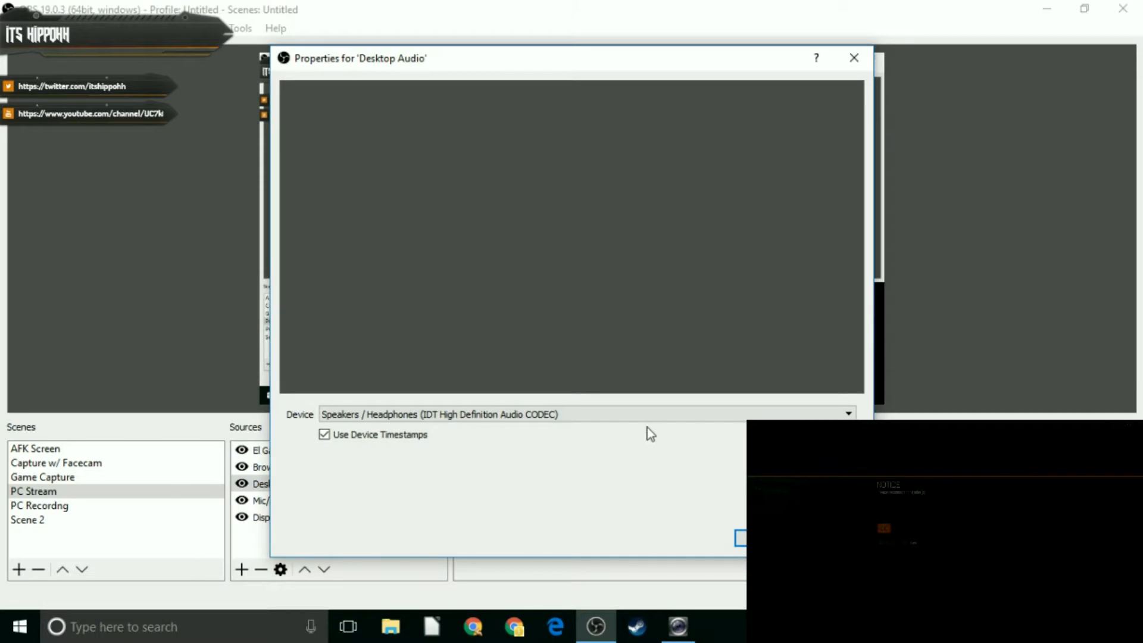
click(660, 418)
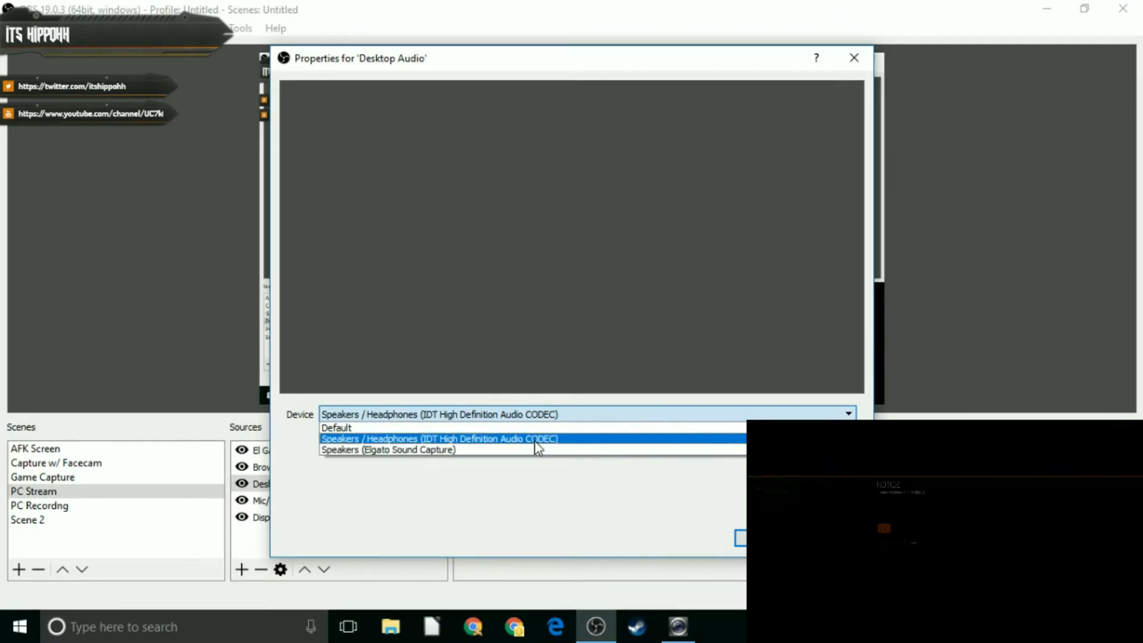
click(508, 443)
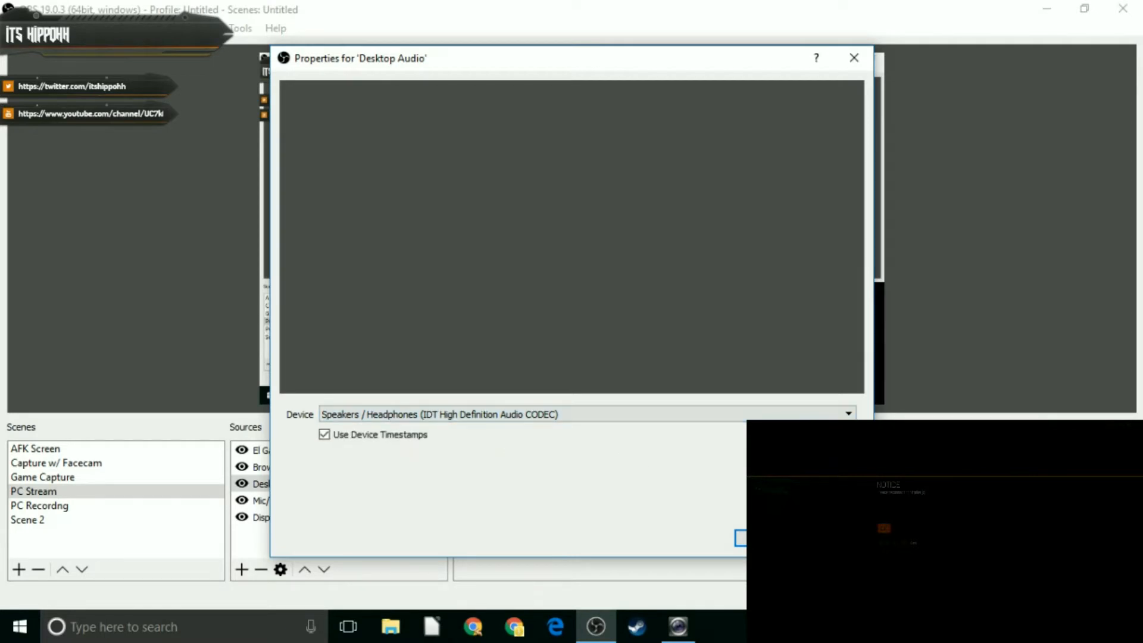
click(744, 538)
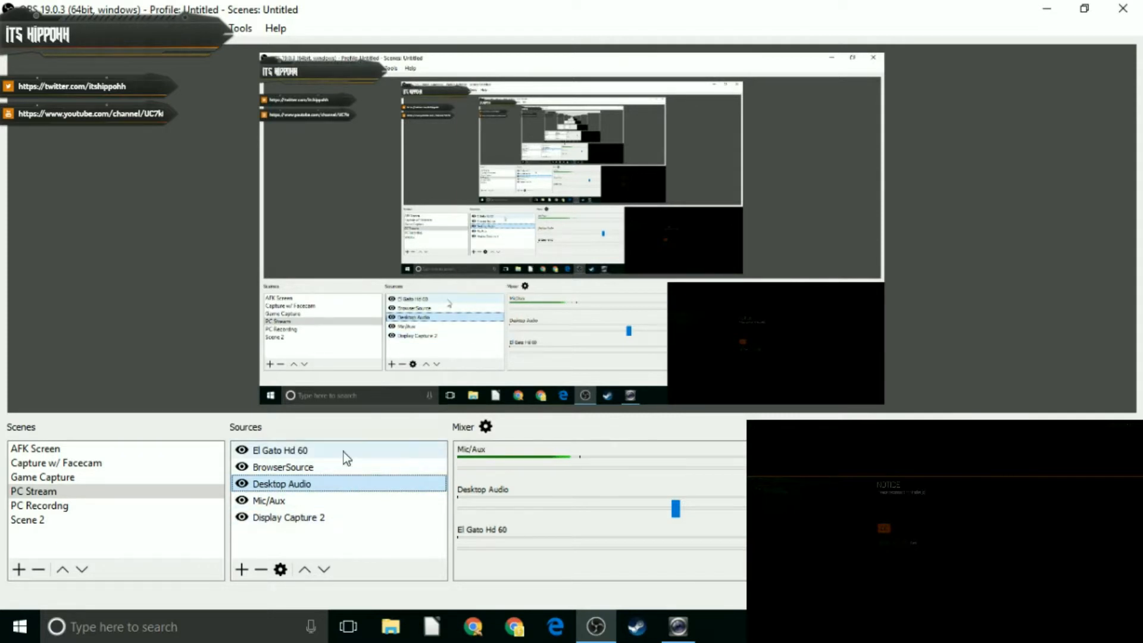
Reopen the Desktop Audio properties, reselect Speakers / Headphones (IDT High Definition Audio CODEC) as the device, and accept.
right_click(331, 480)
click(393, 472)
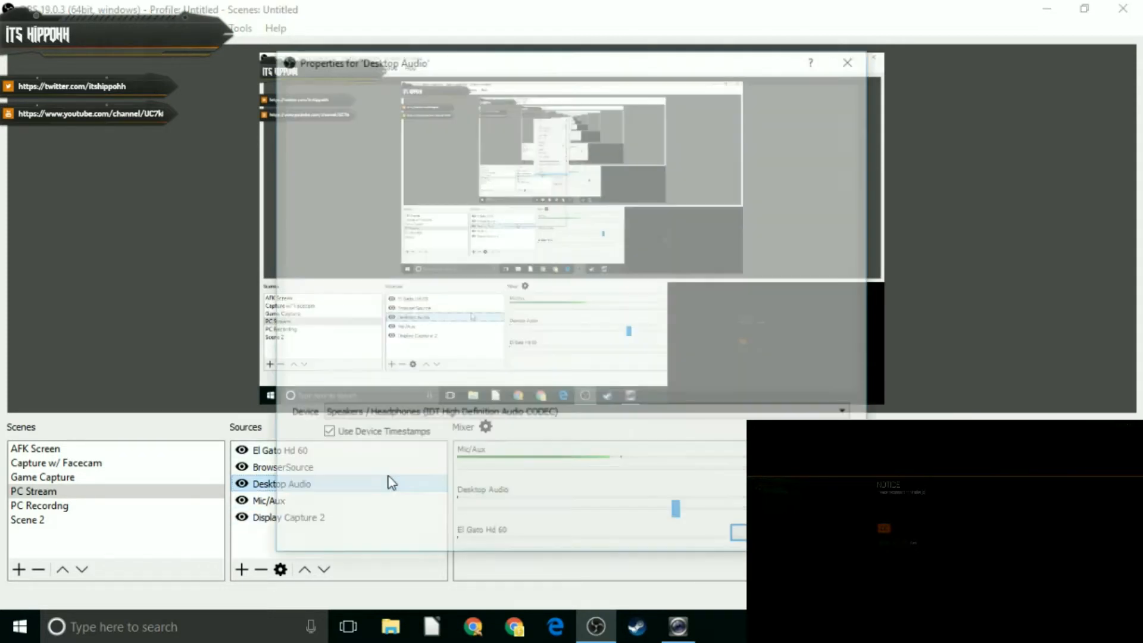
click(617, 415)
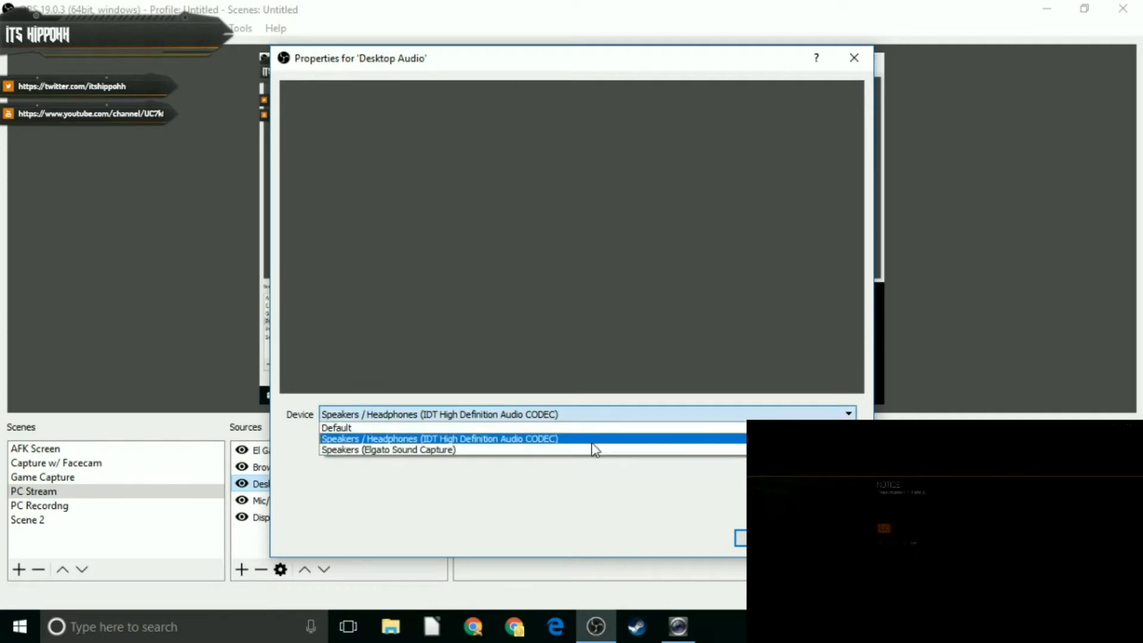
click(616, 439)
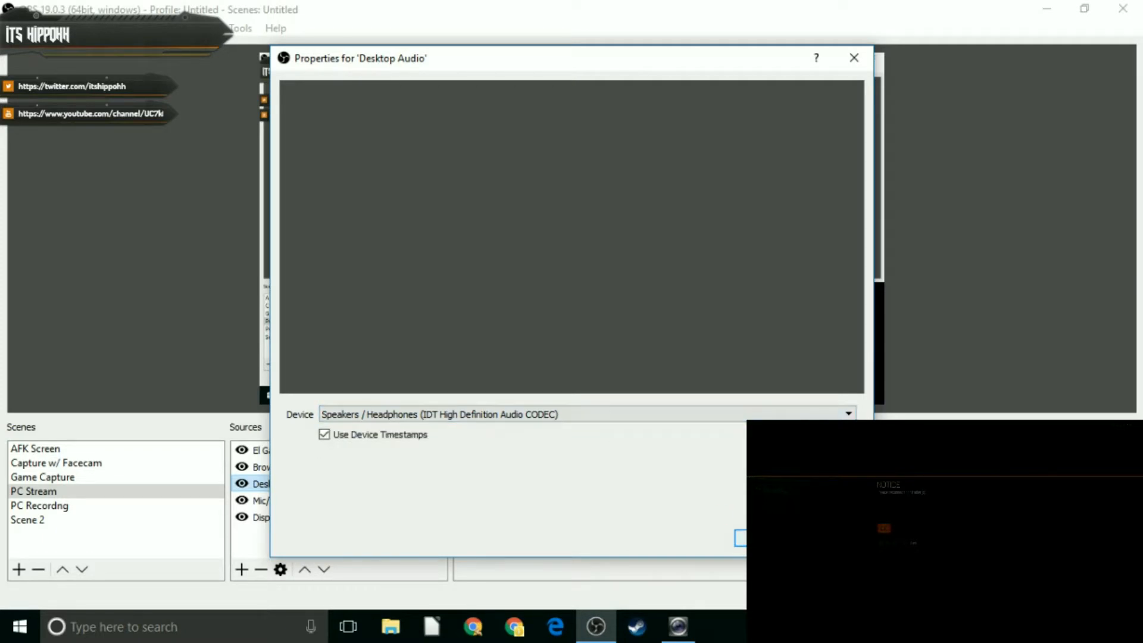
click(741, 537)
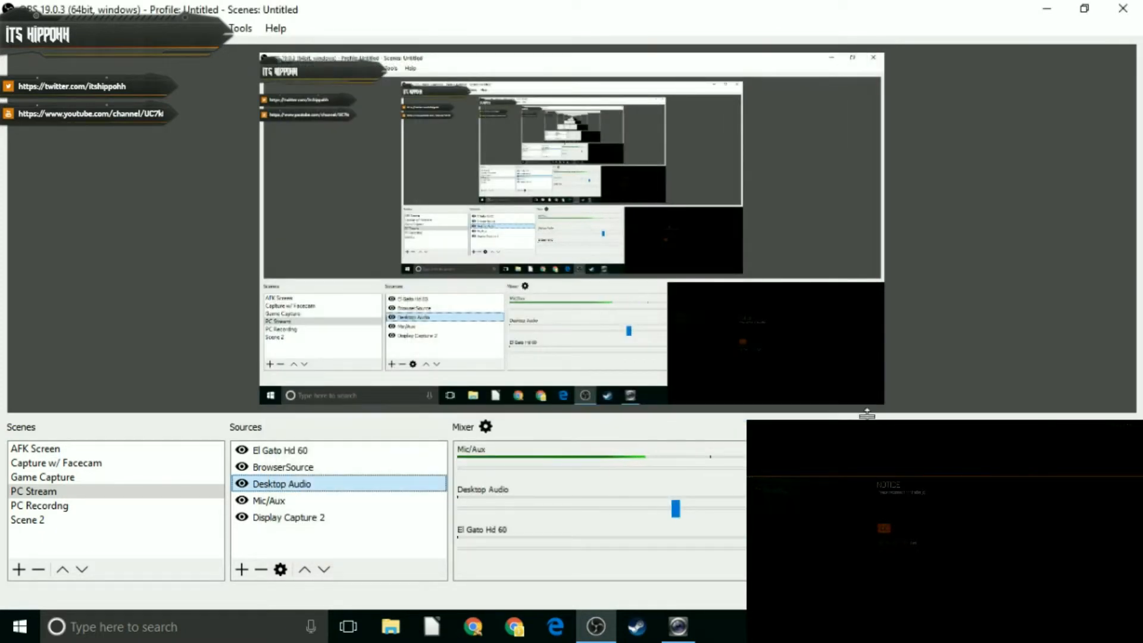
Open the audio settings, choose Speakers / Headphones (IDT High Definition Audio CODEC) as the Desktop Audio Device, and close the settings without saving.
click(814, 378)
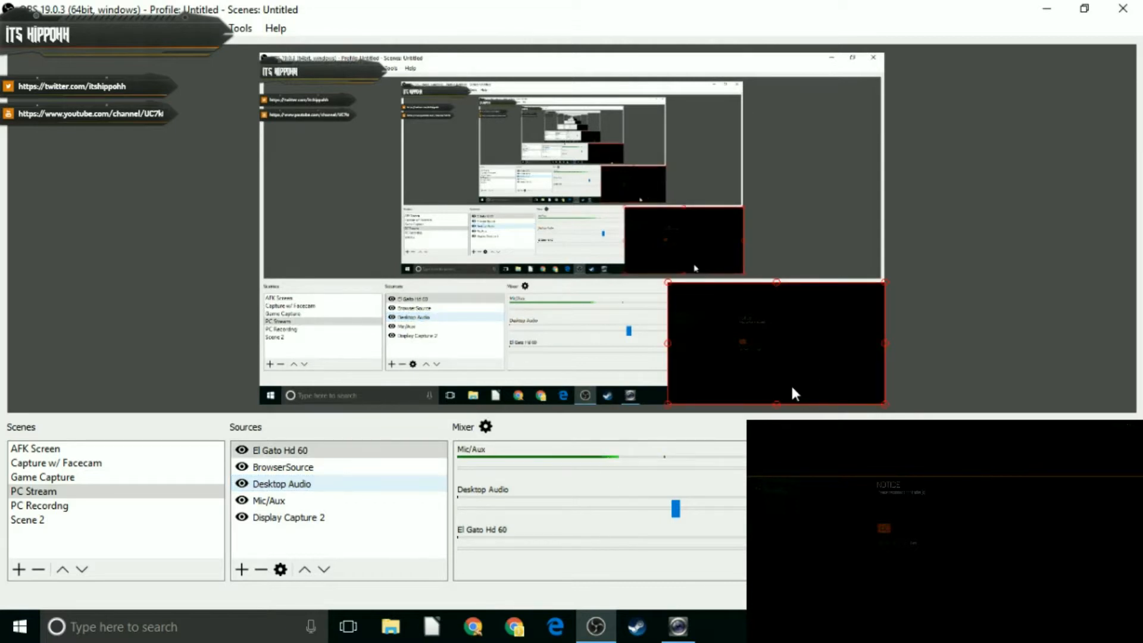
click(318, 486)
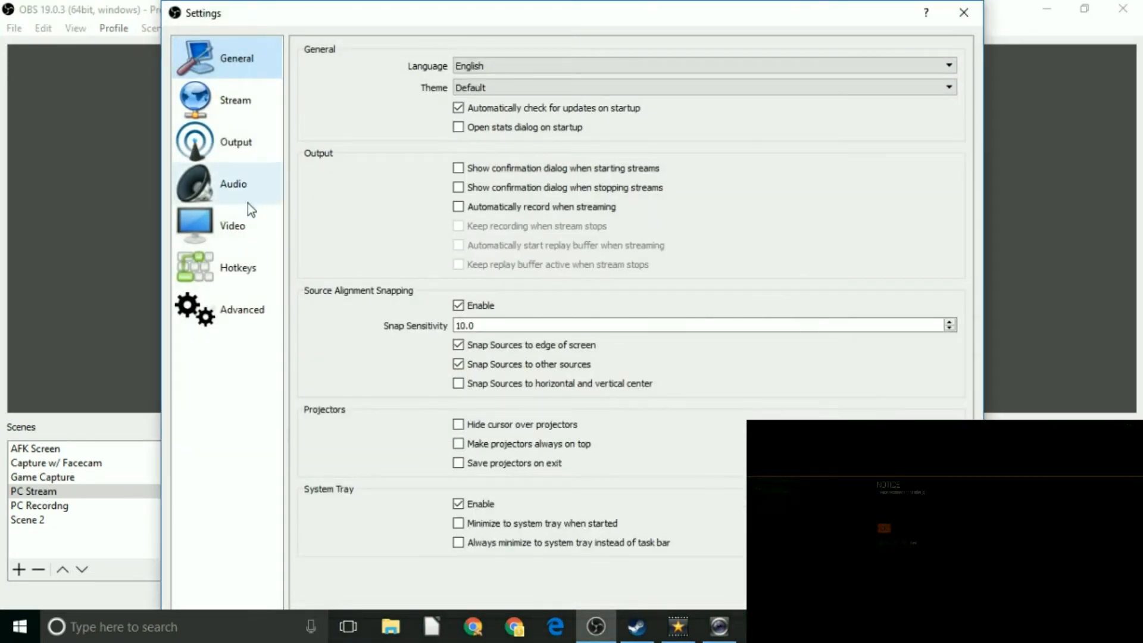
click(244, 197)
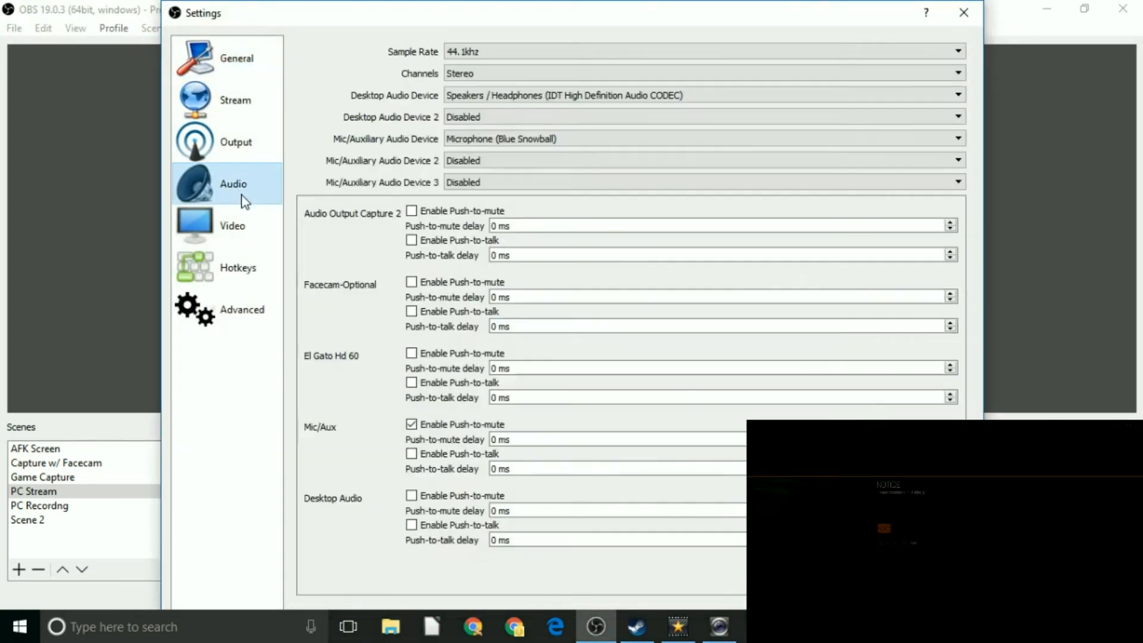
click(729, 97)
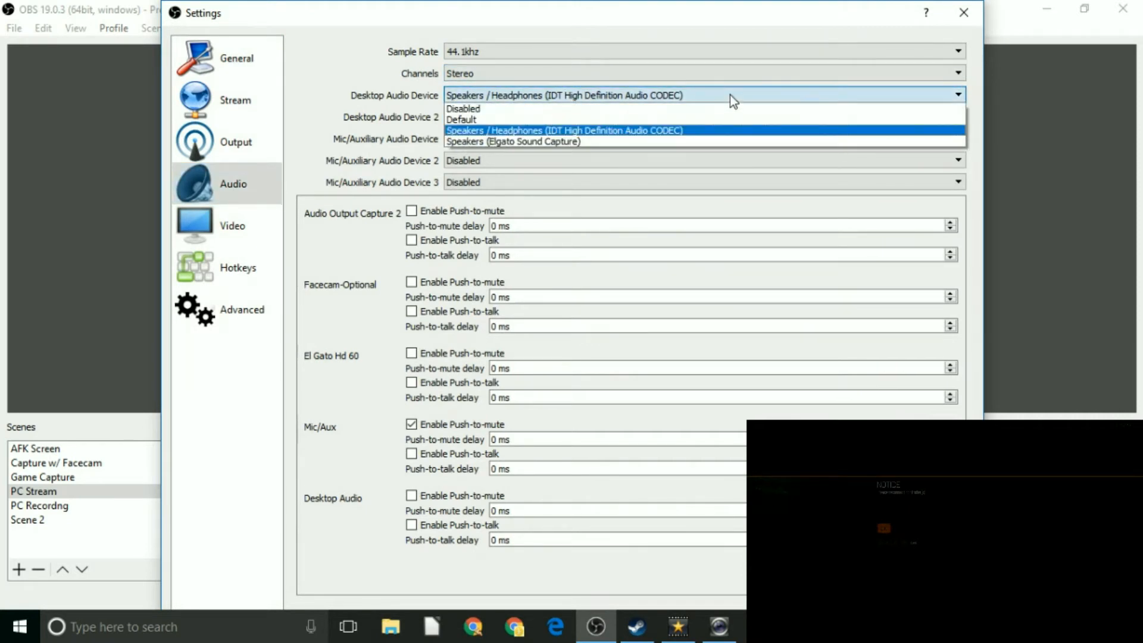
click(722, 137)
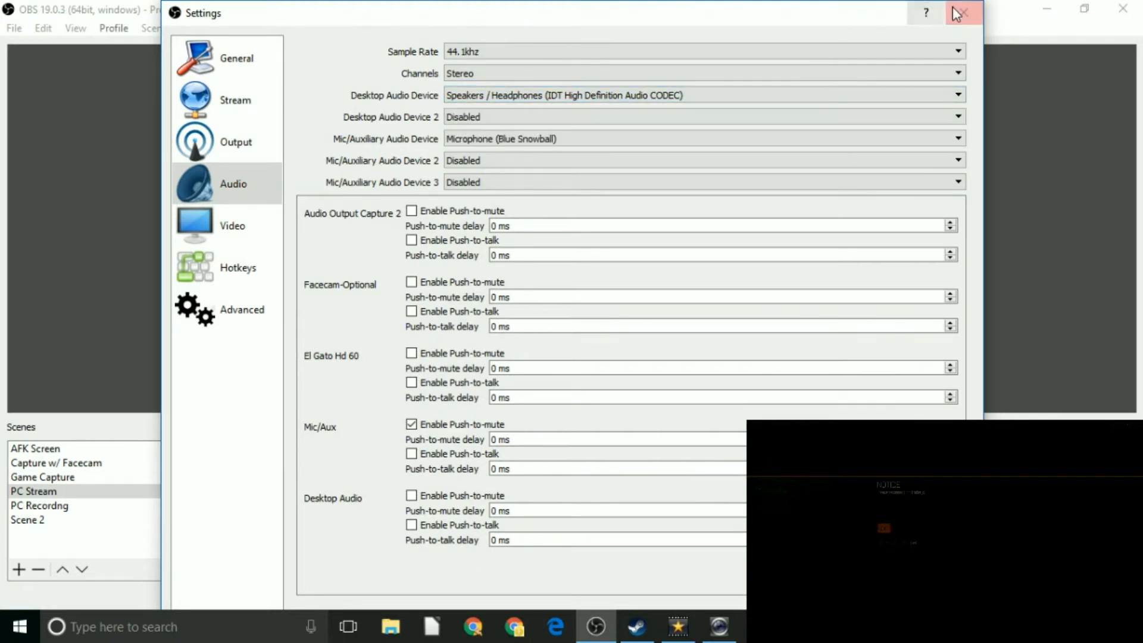
drag(858, 23, 954, 568)
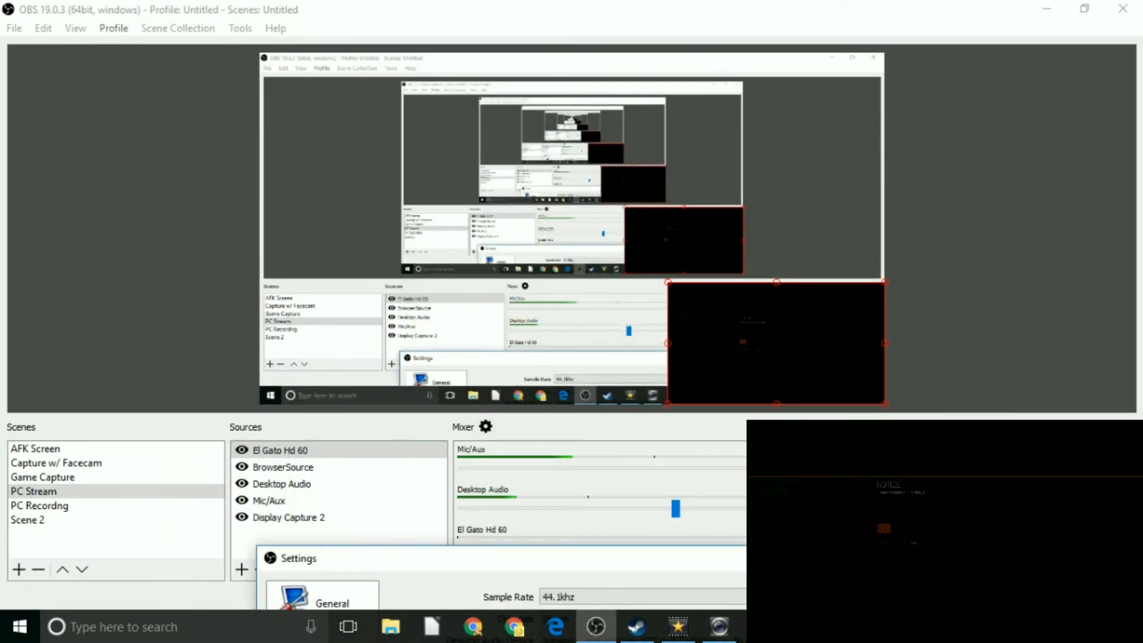
key(Escape)
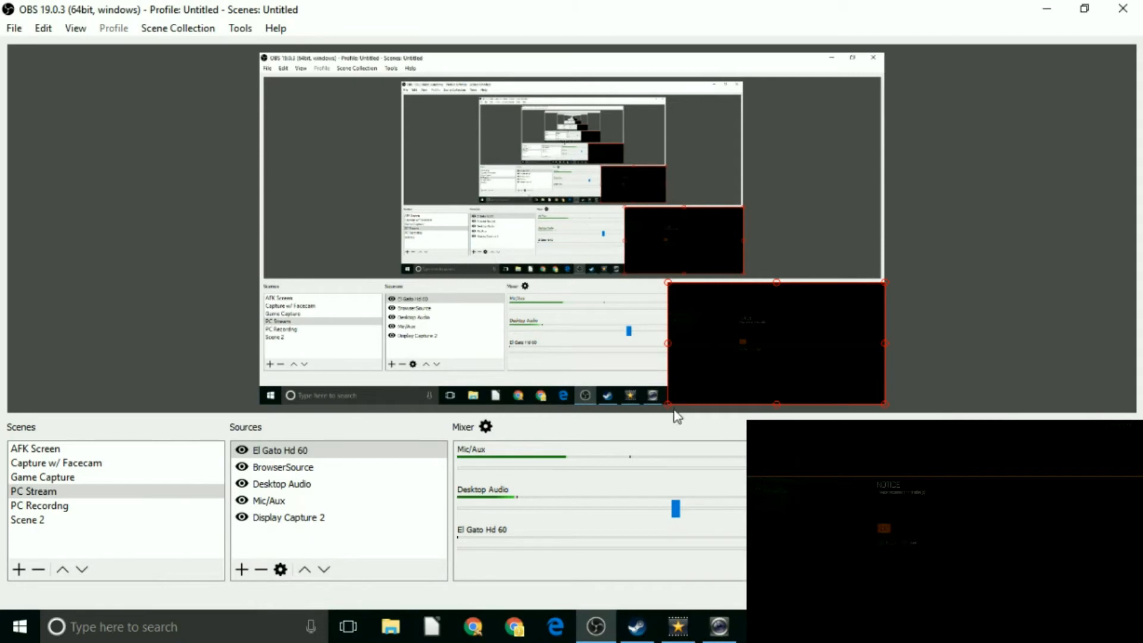
Match the Desktop Audio source's device to the audio settings by choosing Speakers / Headphones (IDT High Definition Audio CODEC), and accept its properties.
click(314, 482)
double_click(313, 484)
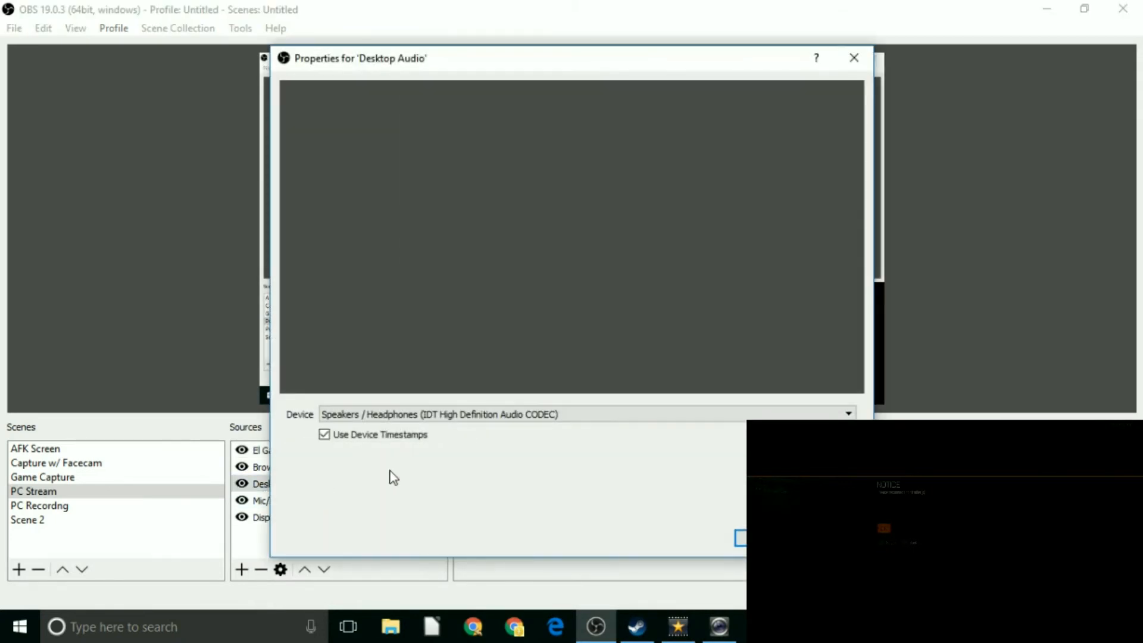
click(587, 414)
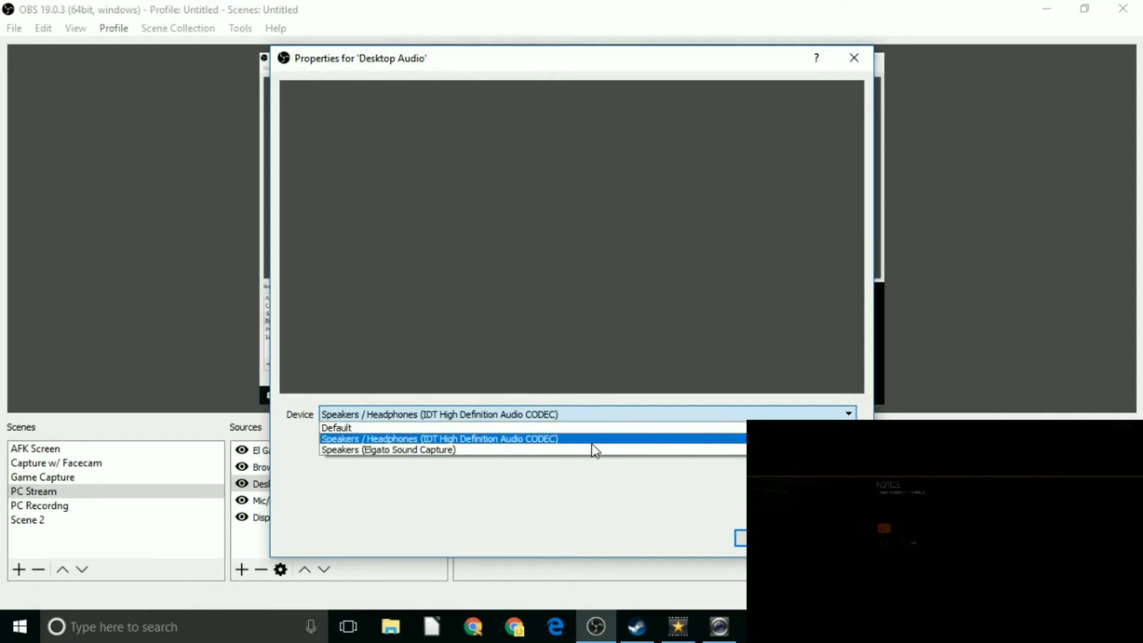
click(607, 440)
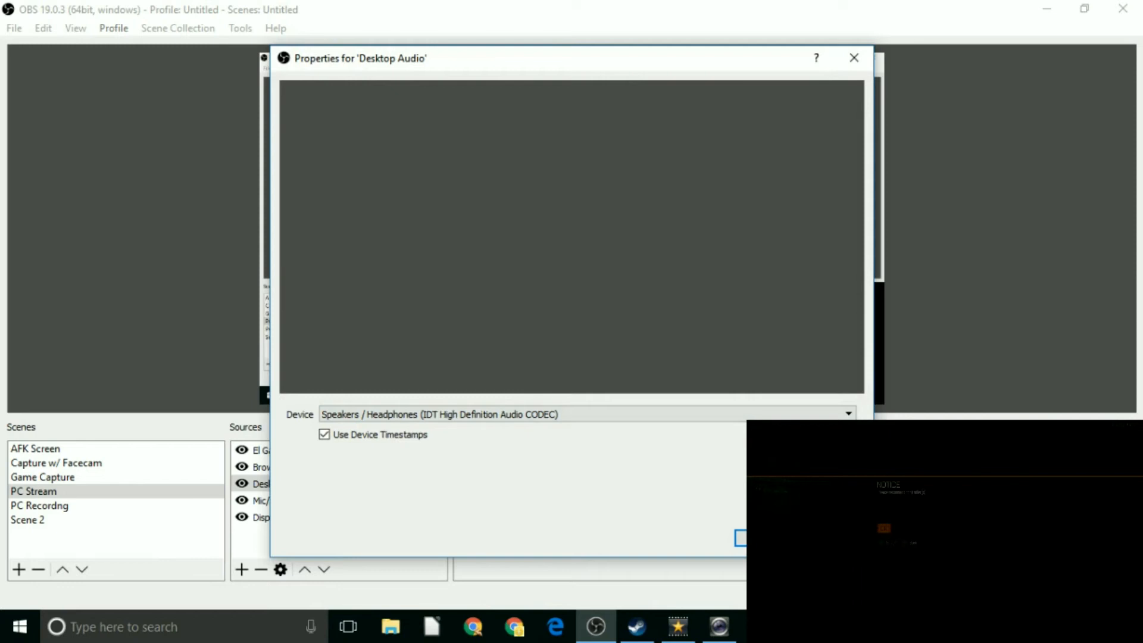
click(765, 538)
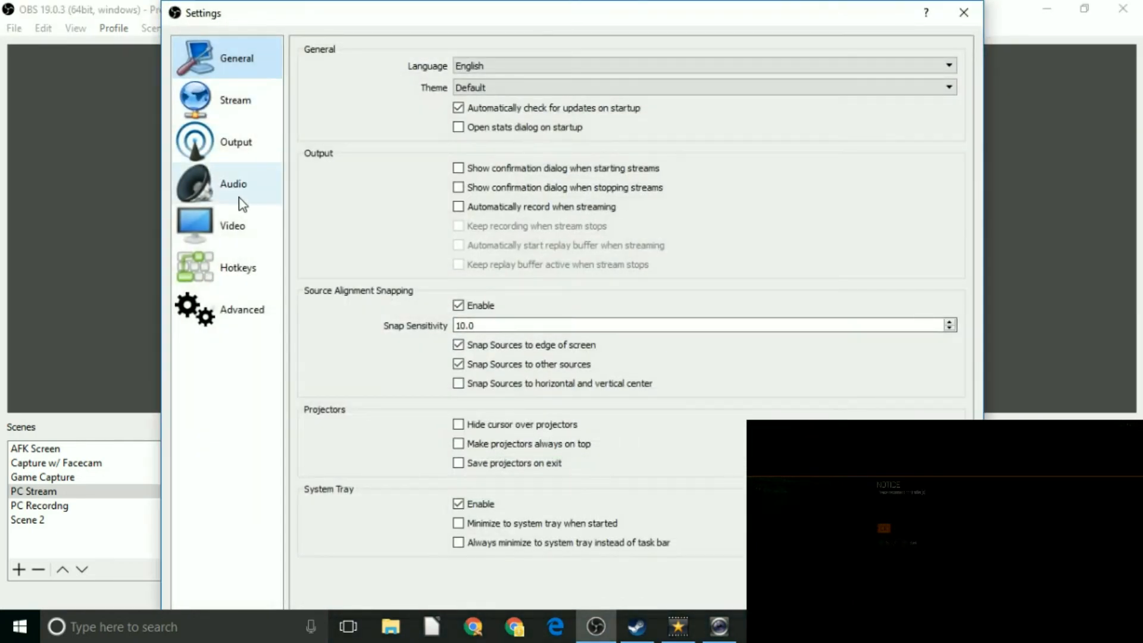
Set the Desktop Audio Device in the audio settings to Speakers / Headphones (IDT High Definition Audio CODEC).
click(237, 196)
click(622, 97)
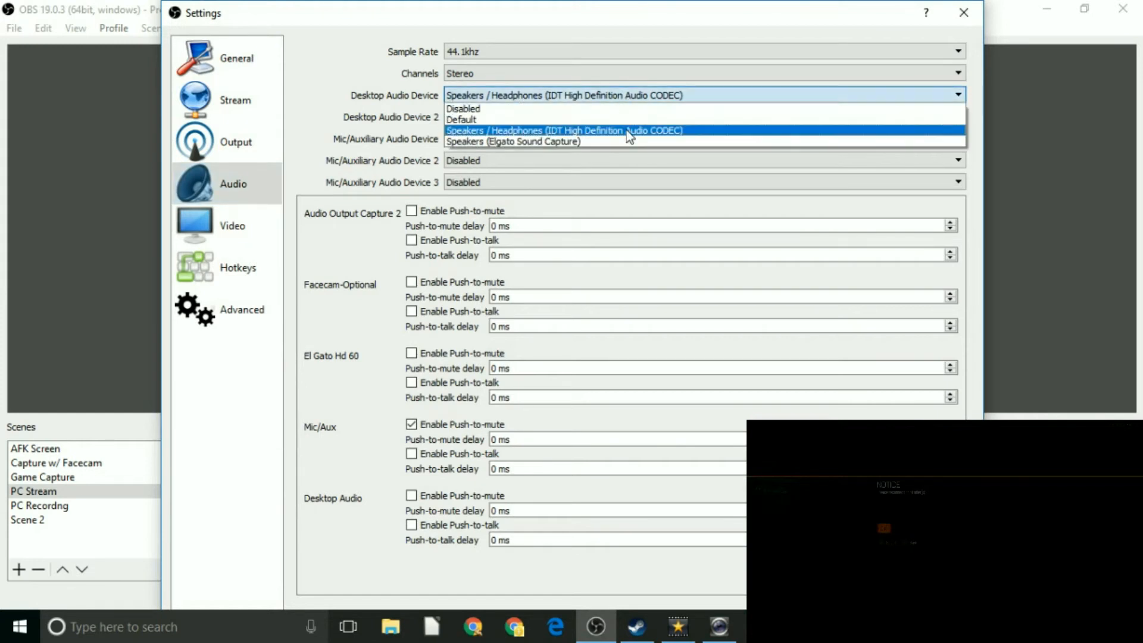
click(623, 133)
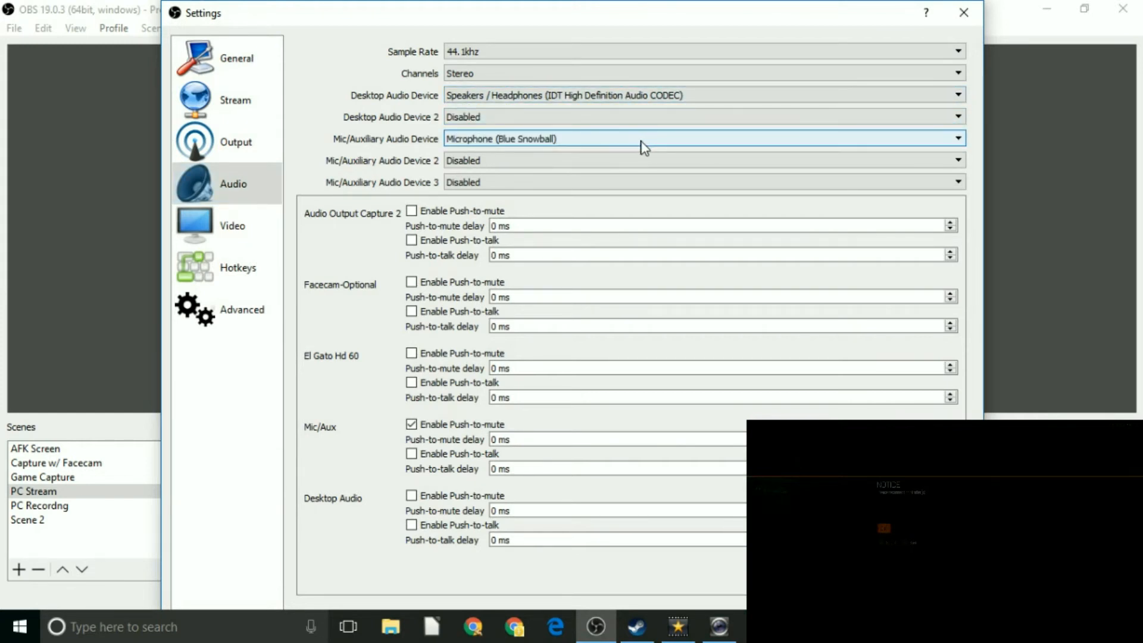
Switch the Mic/Auxiliary Audio Device to Microphone Array (IDT High Definition Audio CODEC) and back to Microphone (Blue Snowball), and close the settings.
click(631, 144)
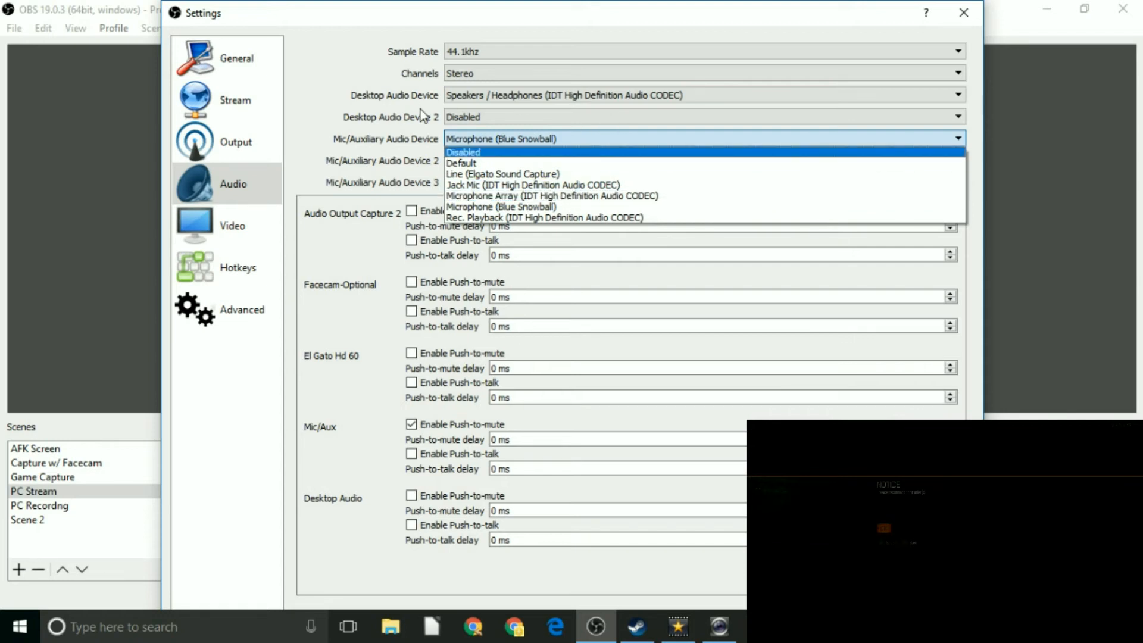
click(531, 196)
click(547, 141)
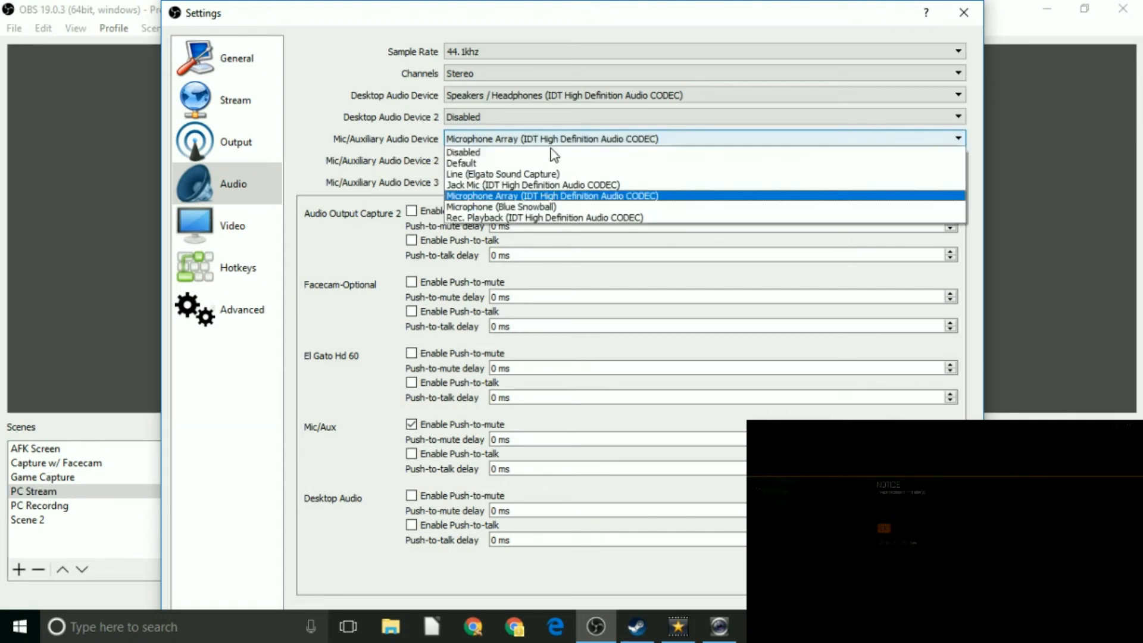
click(551, 206)
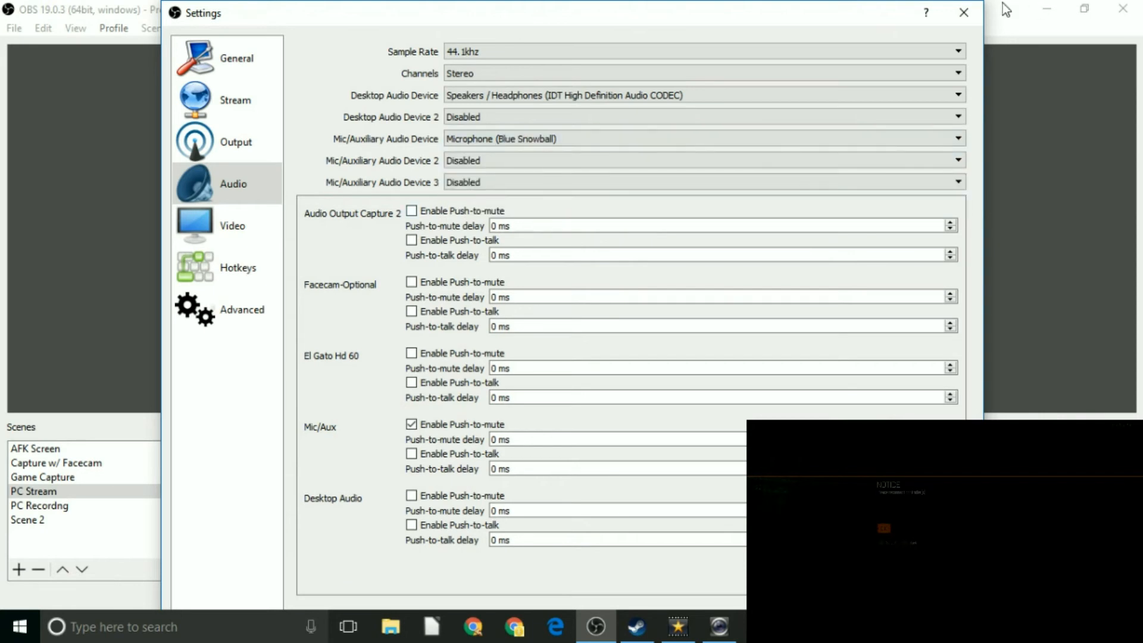
click(967, 10)
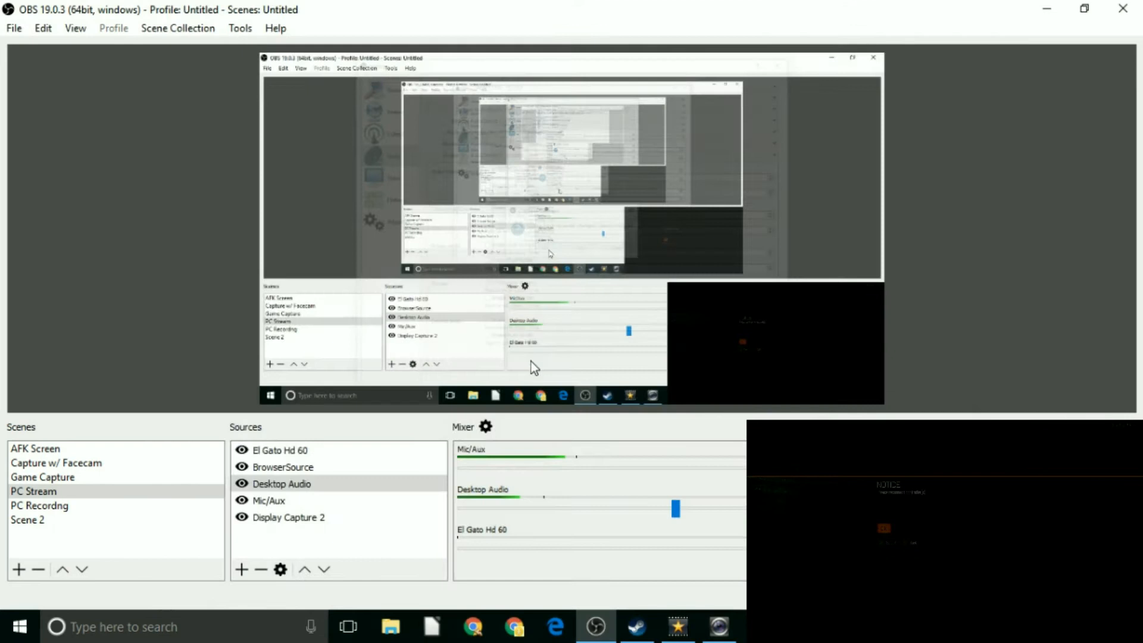
click(528, 360)
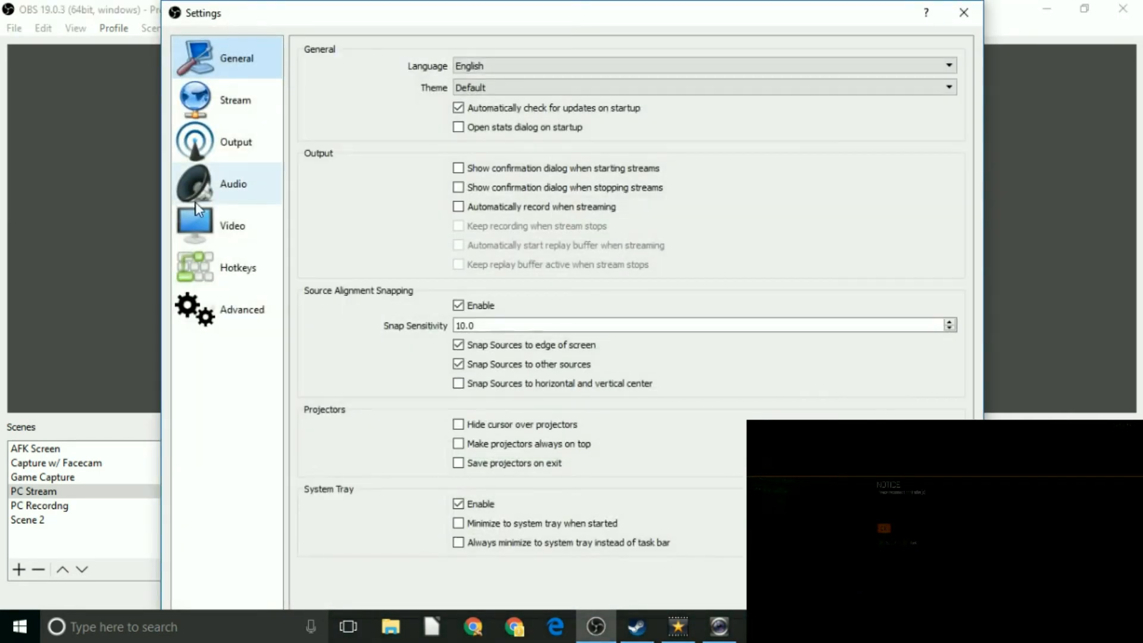
Review the available sample rates in the audio settings, keep 44.1khz, and close the settings.
click(241, 181)
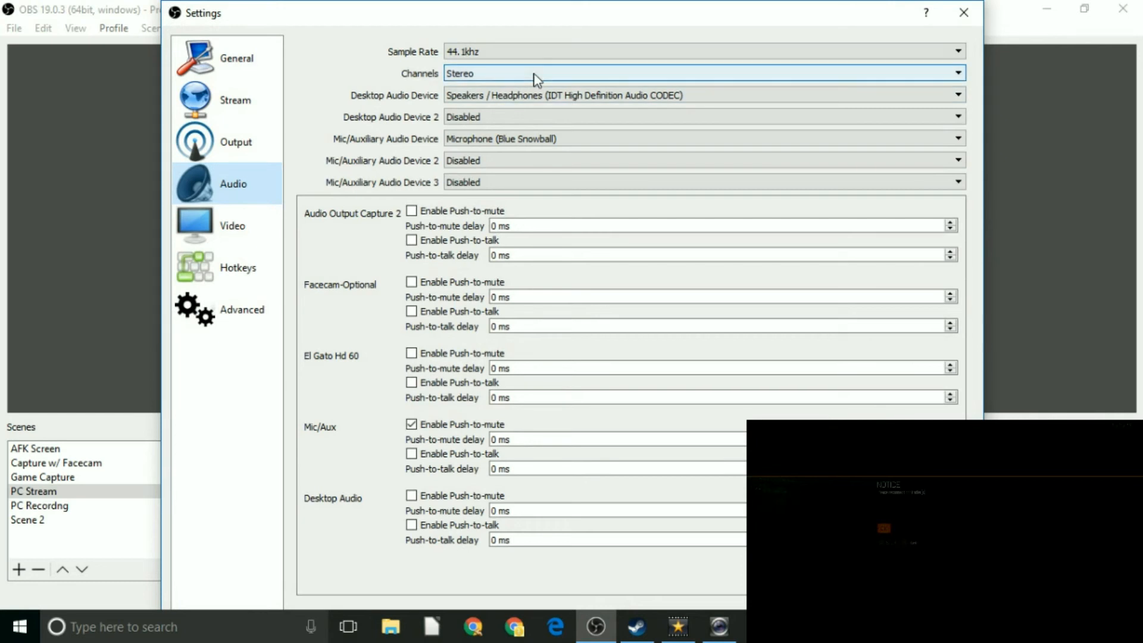
click(549, 52)
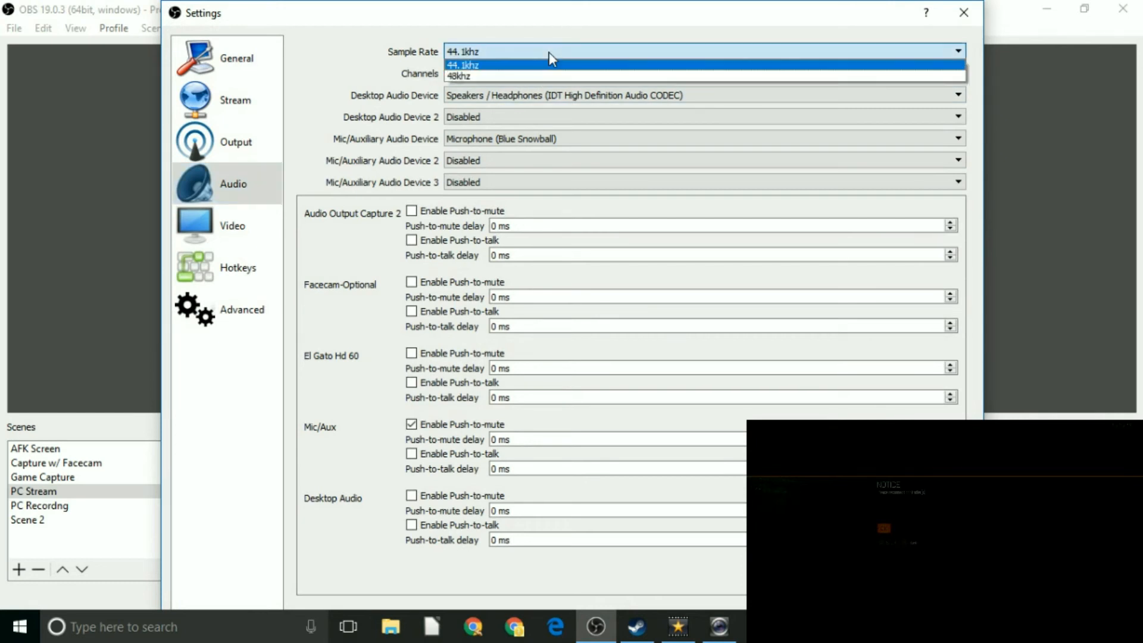
click(548, 52)
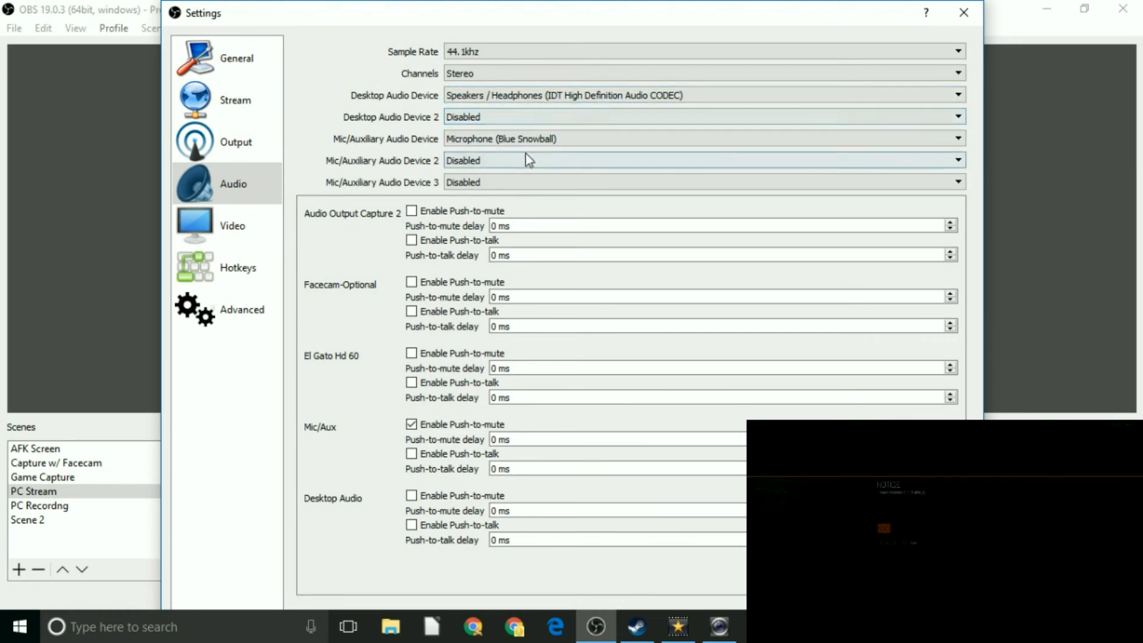
click(963, 13)
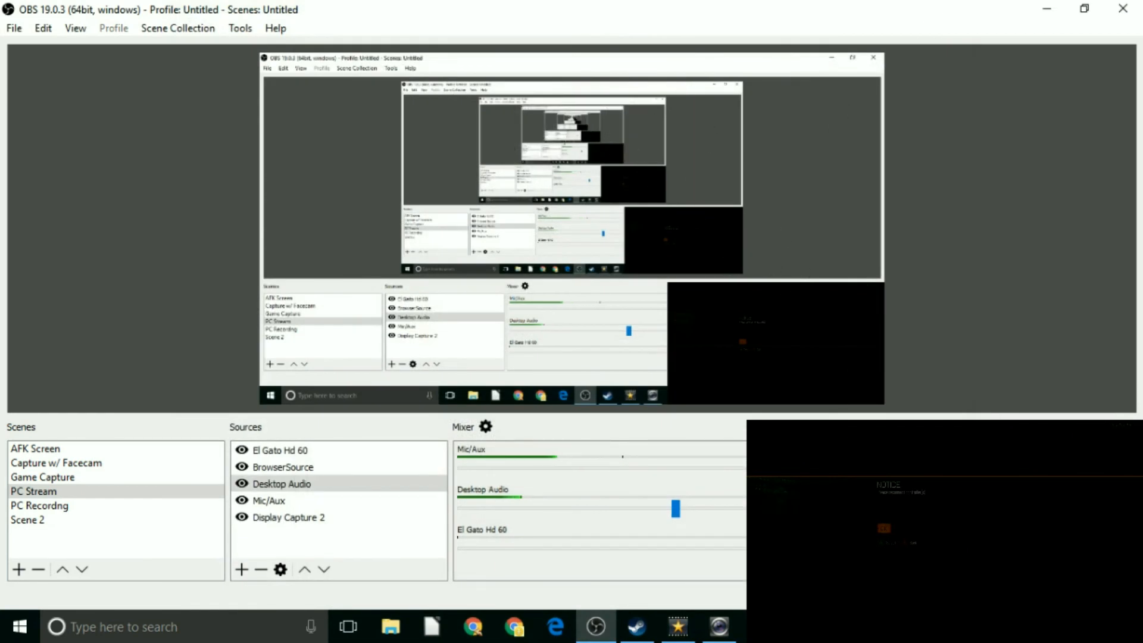